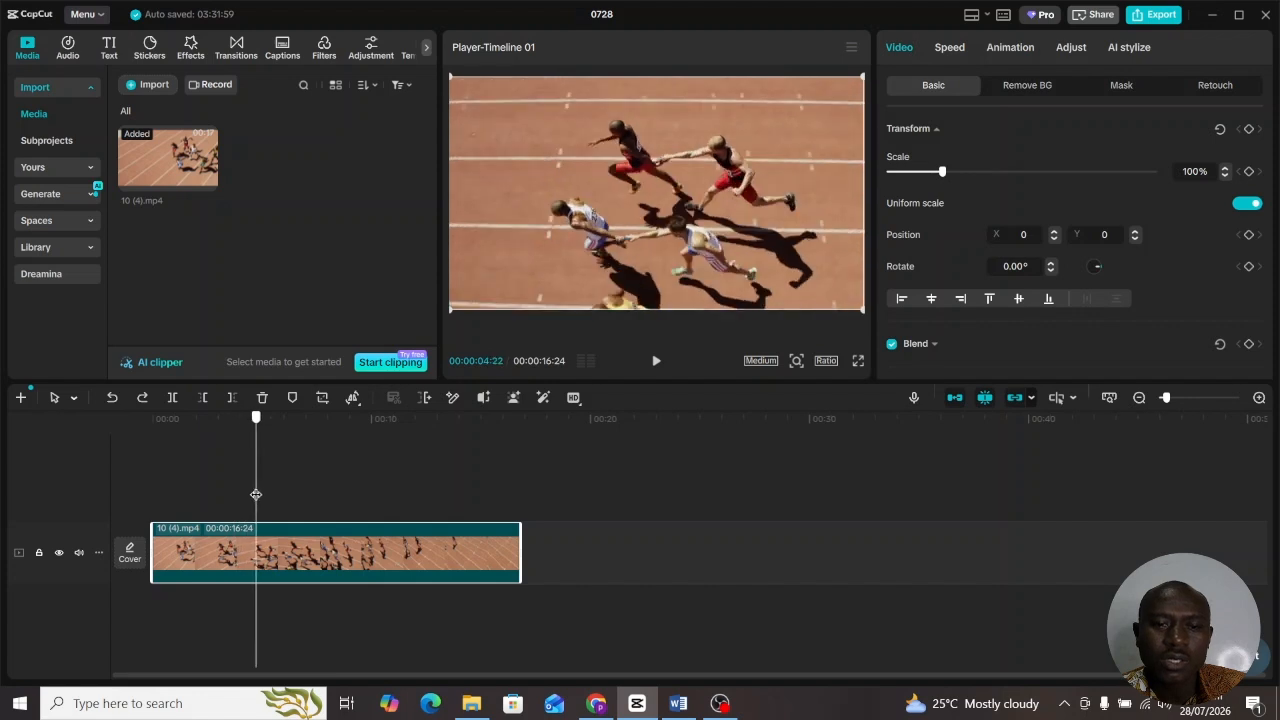
- Insert a freeze frame of the clip's opening frame at the start of the timeline
left_click_drag(256, 494, 146, 500)
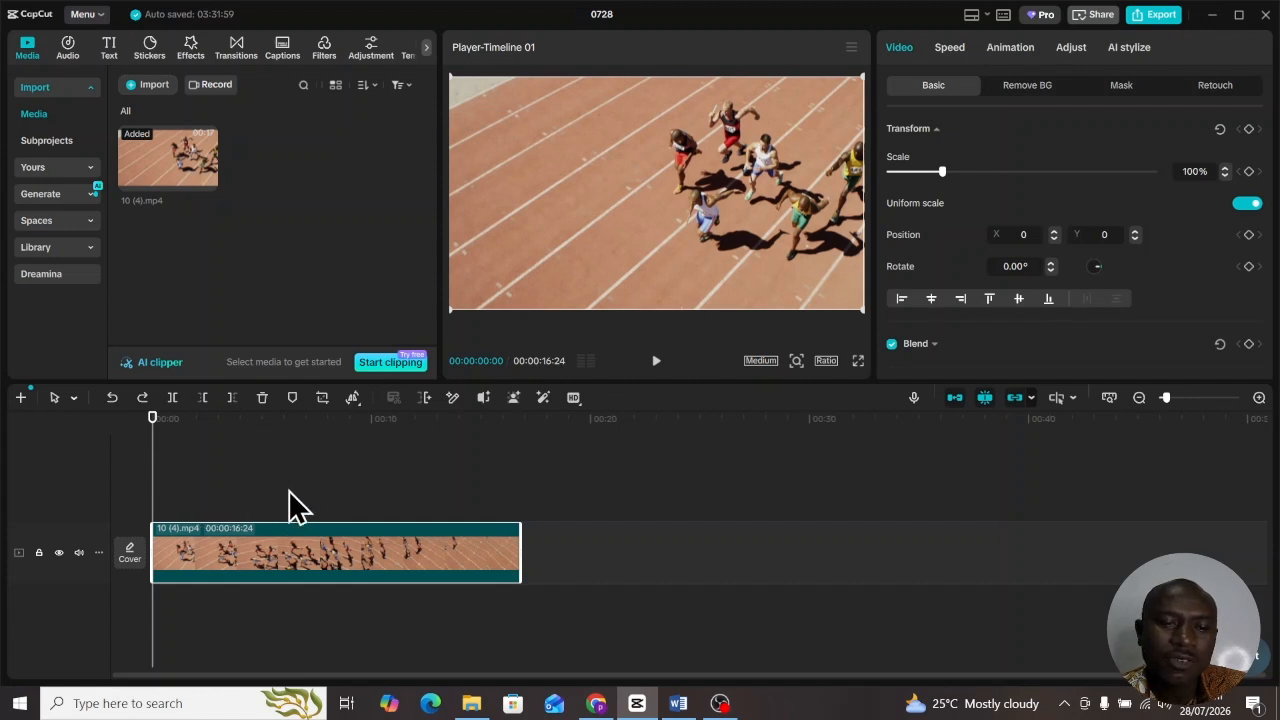
left_click(352, 398)
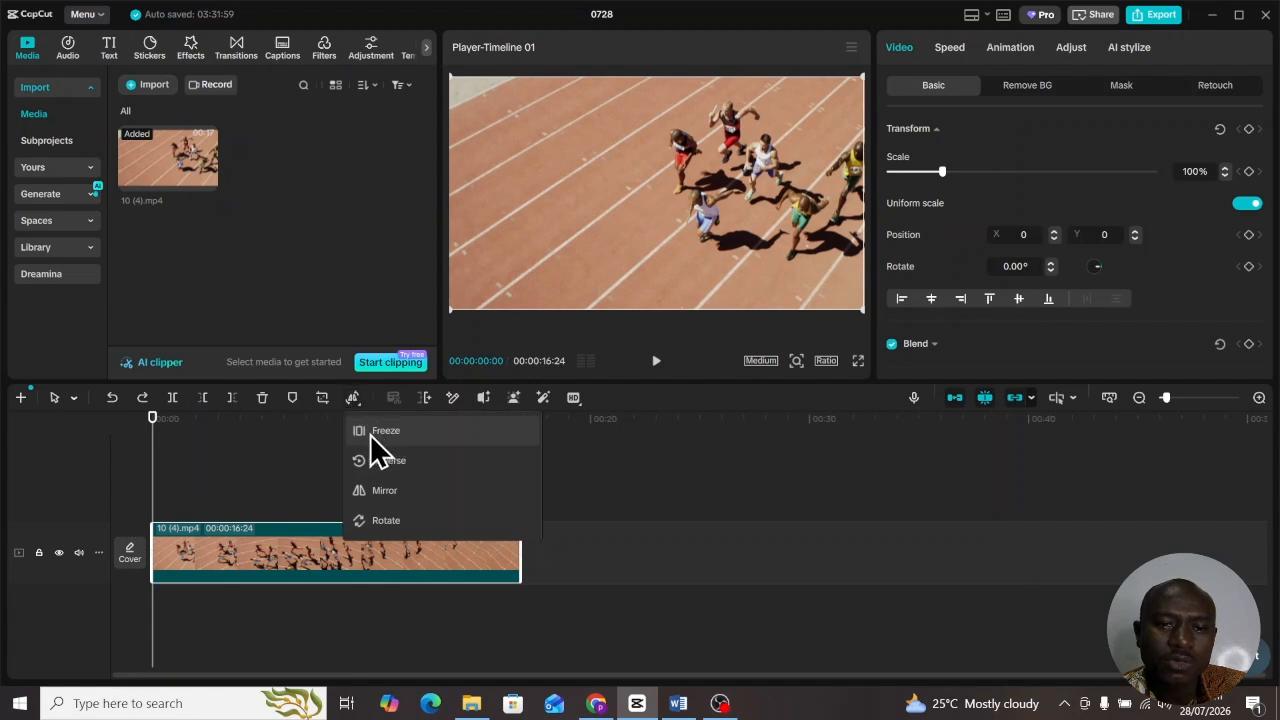
left_click(376, 432)
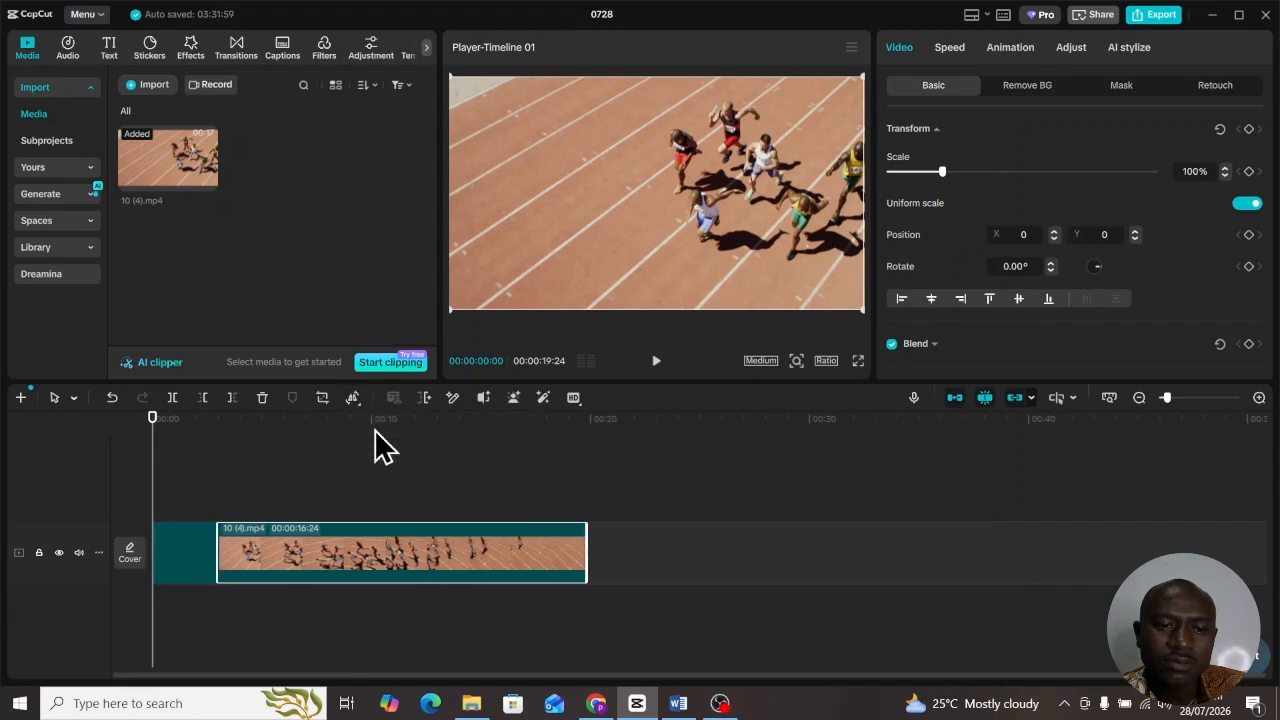
mouse_move(151, 478)
left_mouse_down()
mouse_move(266, 497)
mouse_move(147, 488)
left_mouse_up()
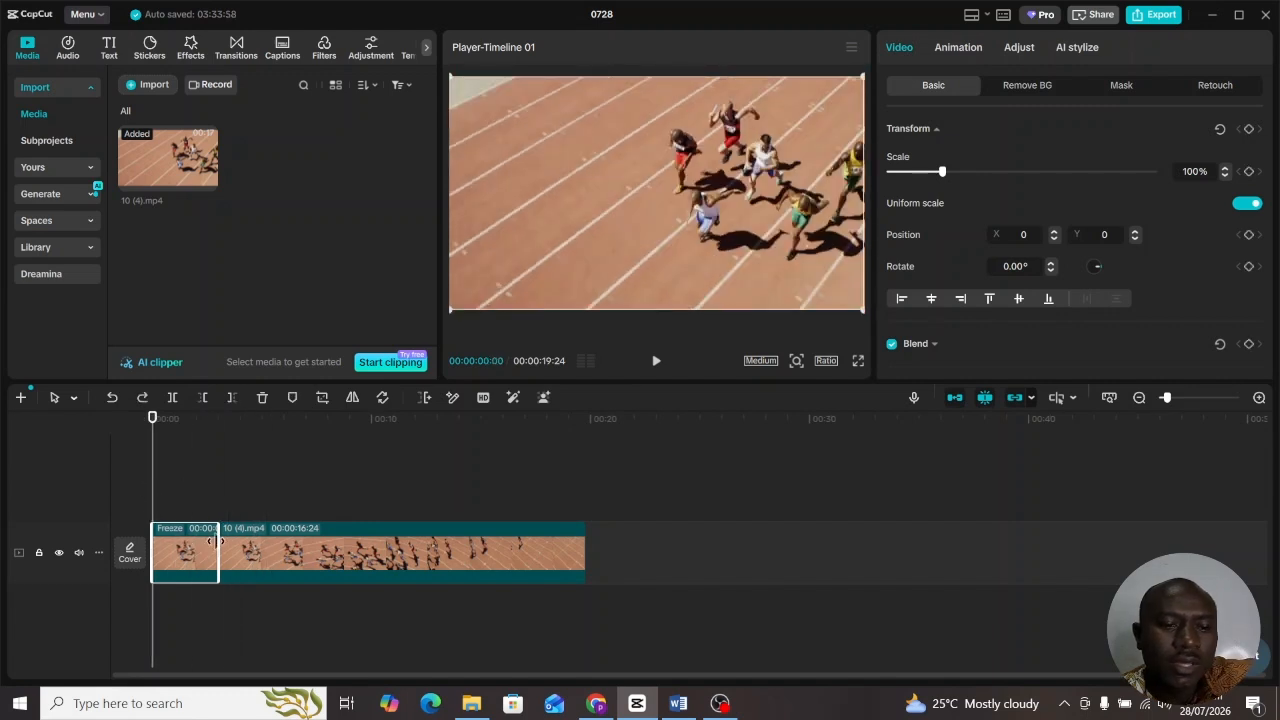
- Stretch the freeze frame to 10:04, undoing an overshoot to about 16 seconds
left_click_drag(216, 541, 374, 560)
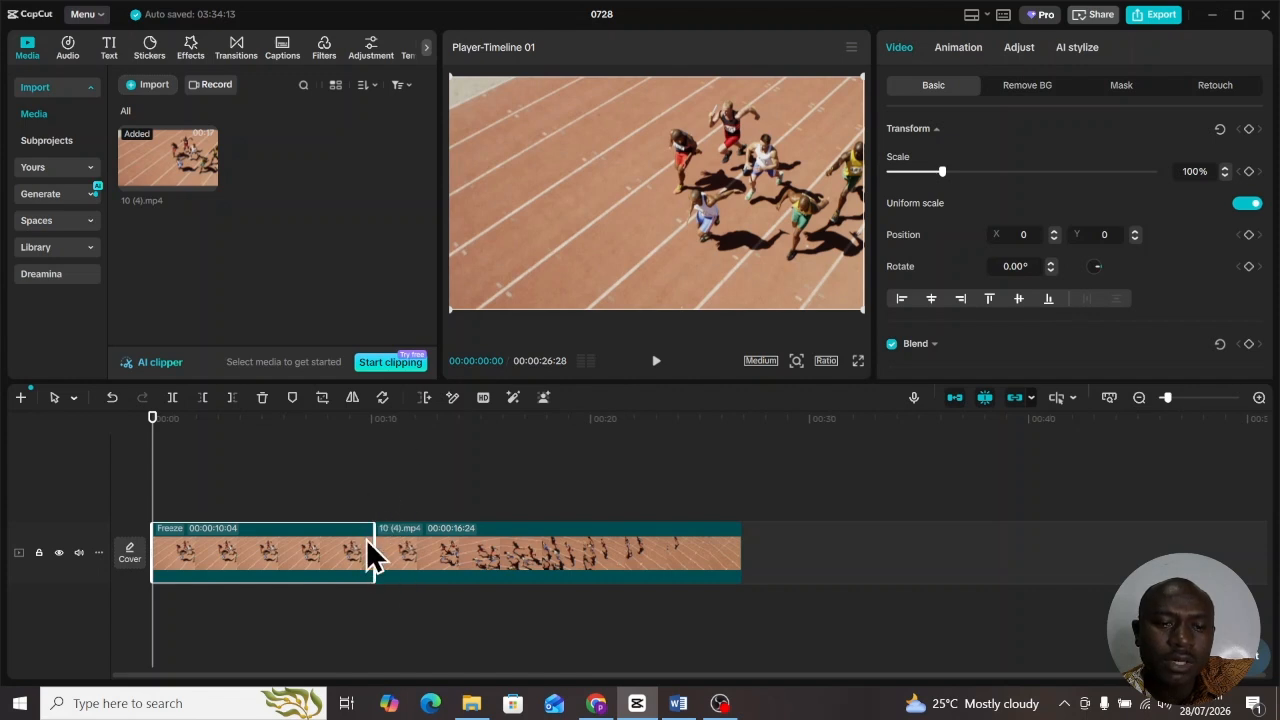
left_click(390, 428)
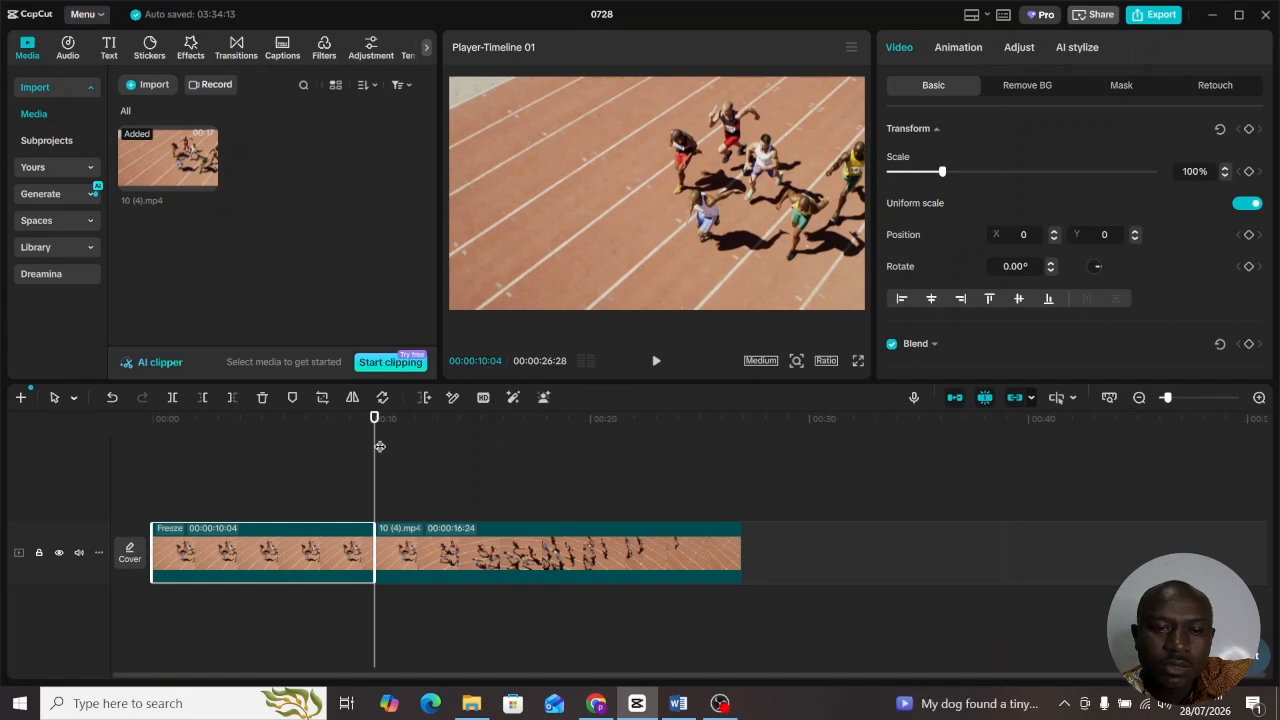
left_click_drag(375, 448, 492, 514)
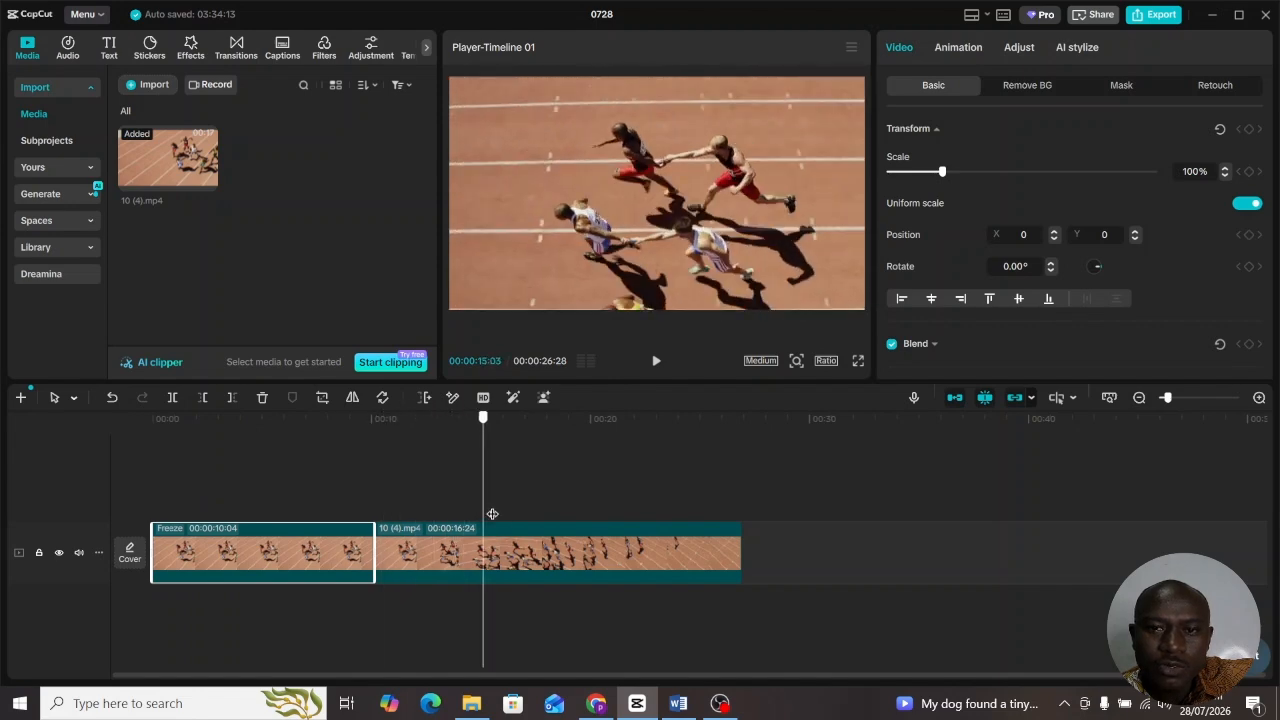
left_click_drag(492, 514, 504, 514)
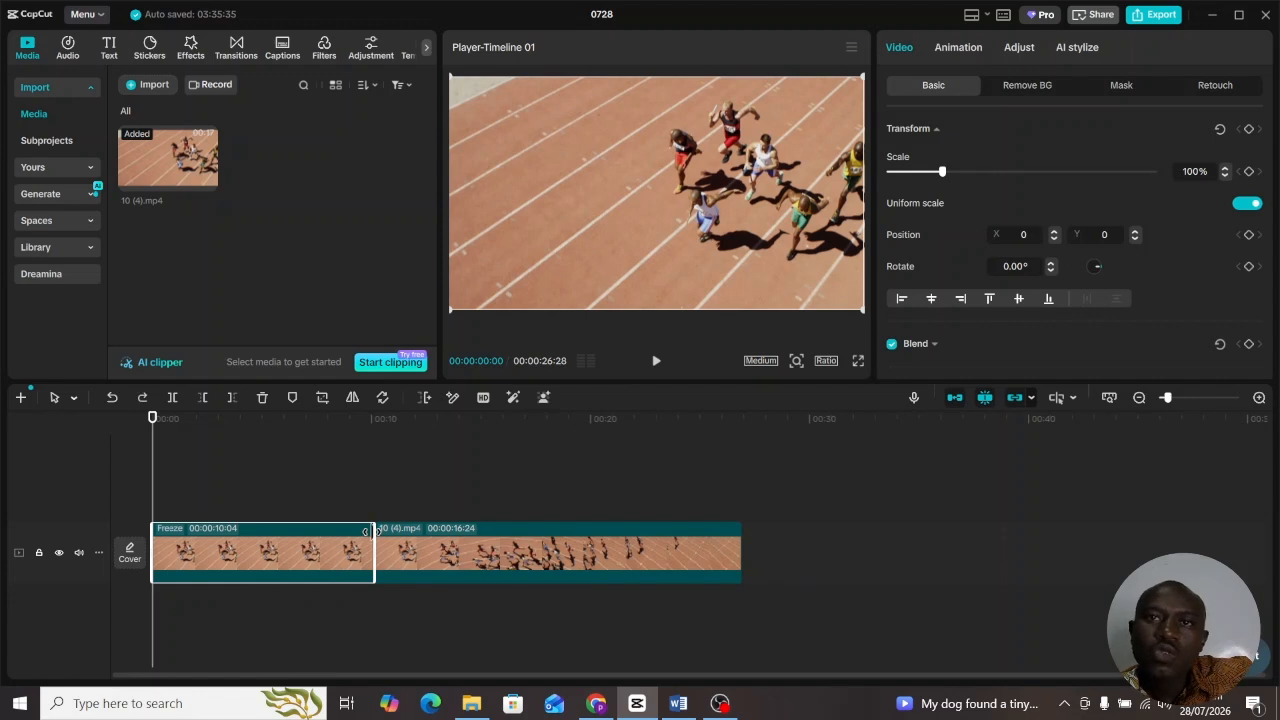
left_click_drag(371, 531, 502, 531)
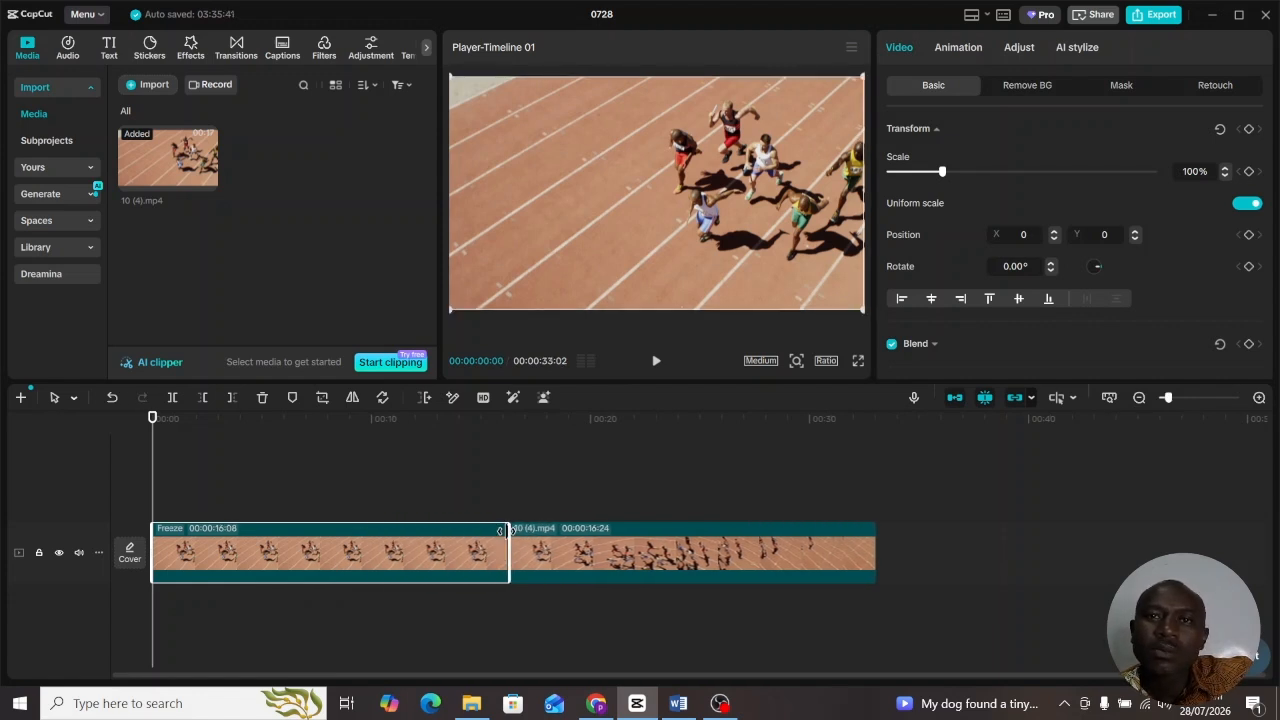
key("ctrl+z")
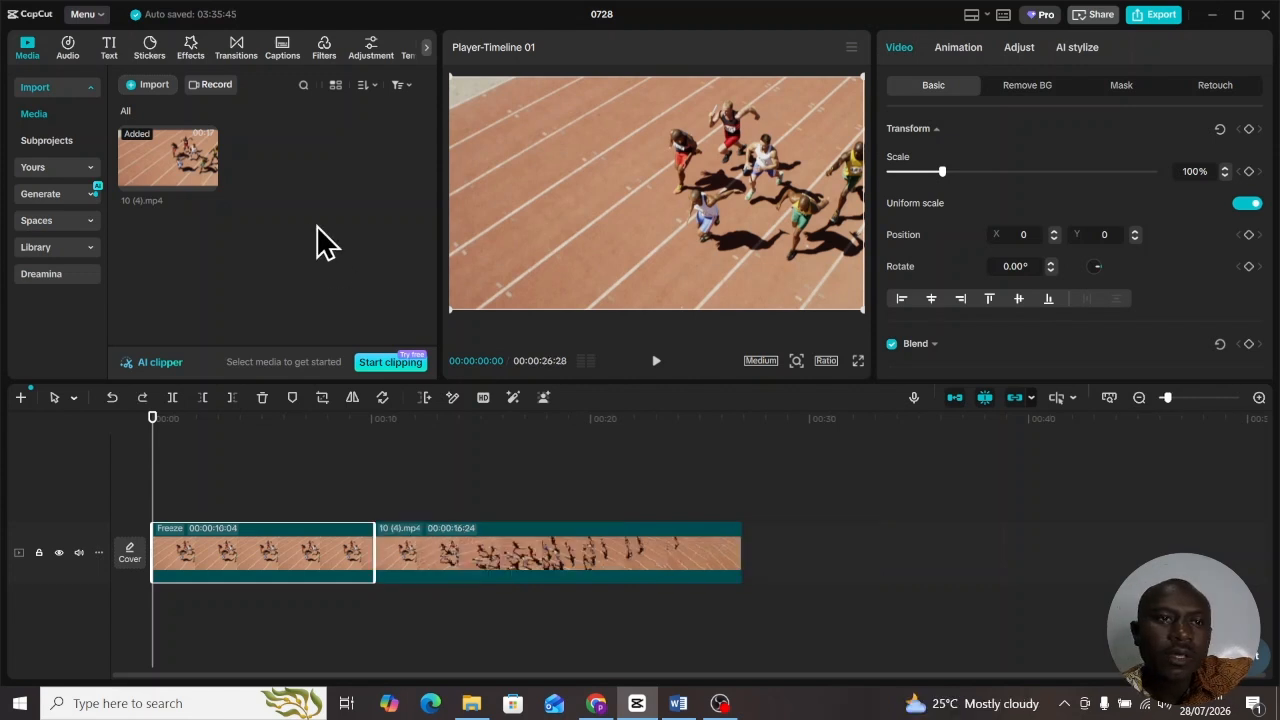
- Add a Default text clip at the timeline start and replace its wording with a dash
left_click(109, 48)
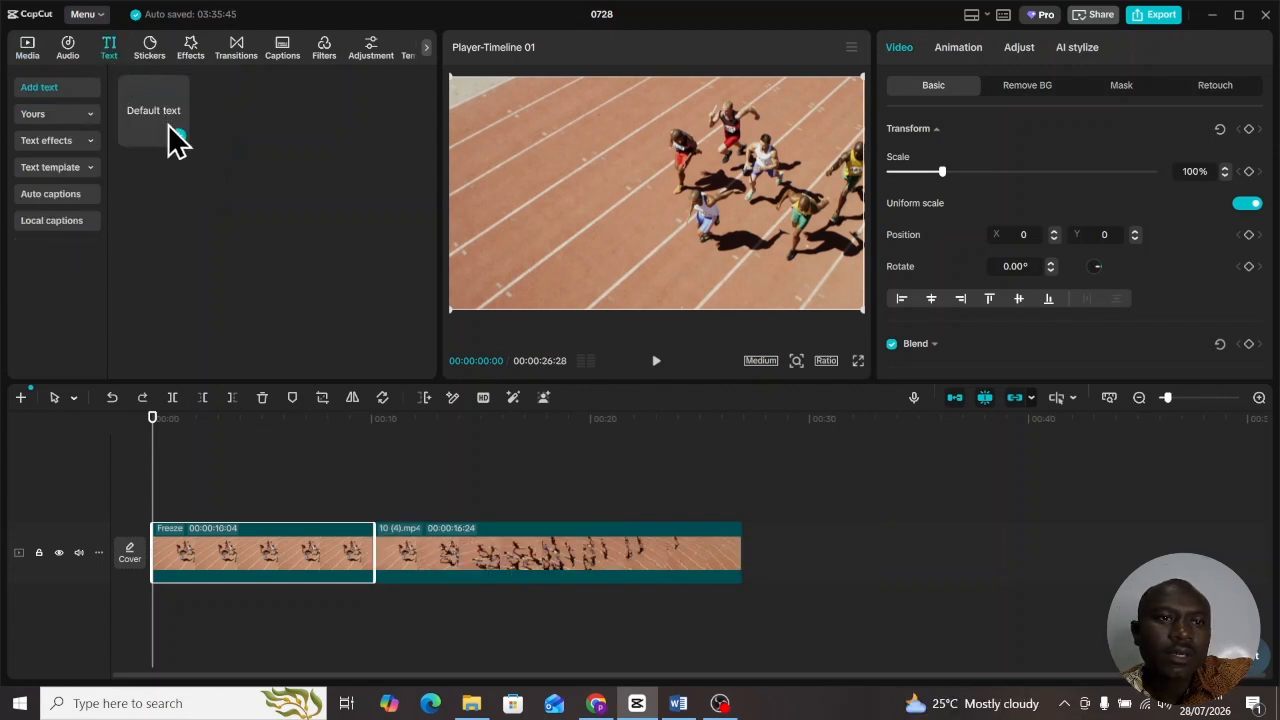
left_click(178, 136)
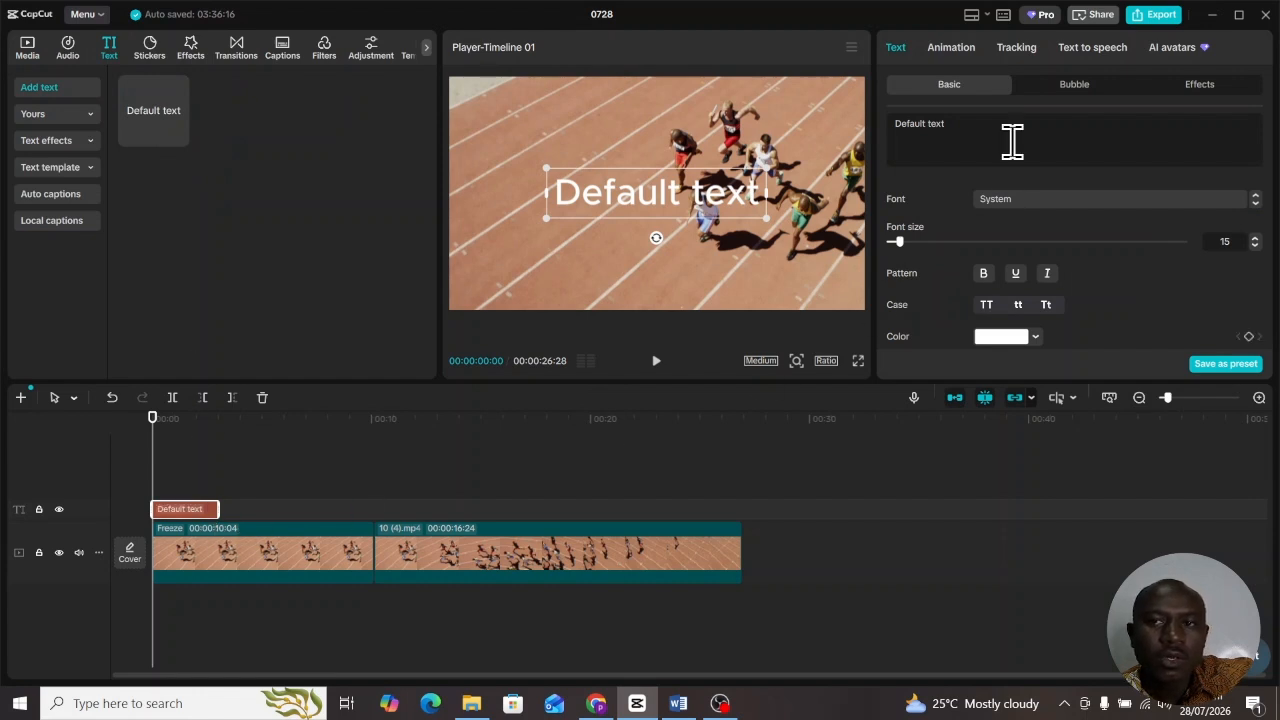
left_click_drag(978, 125, 895, 123)
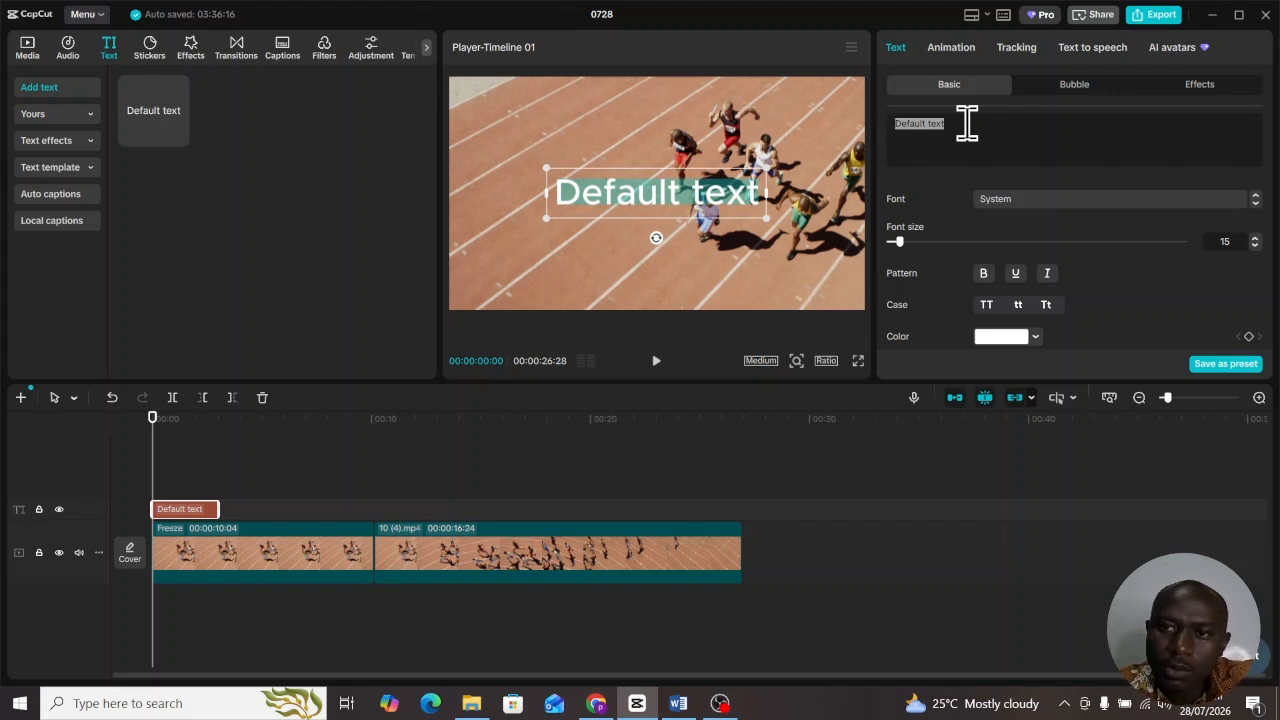
key("BackSpace")
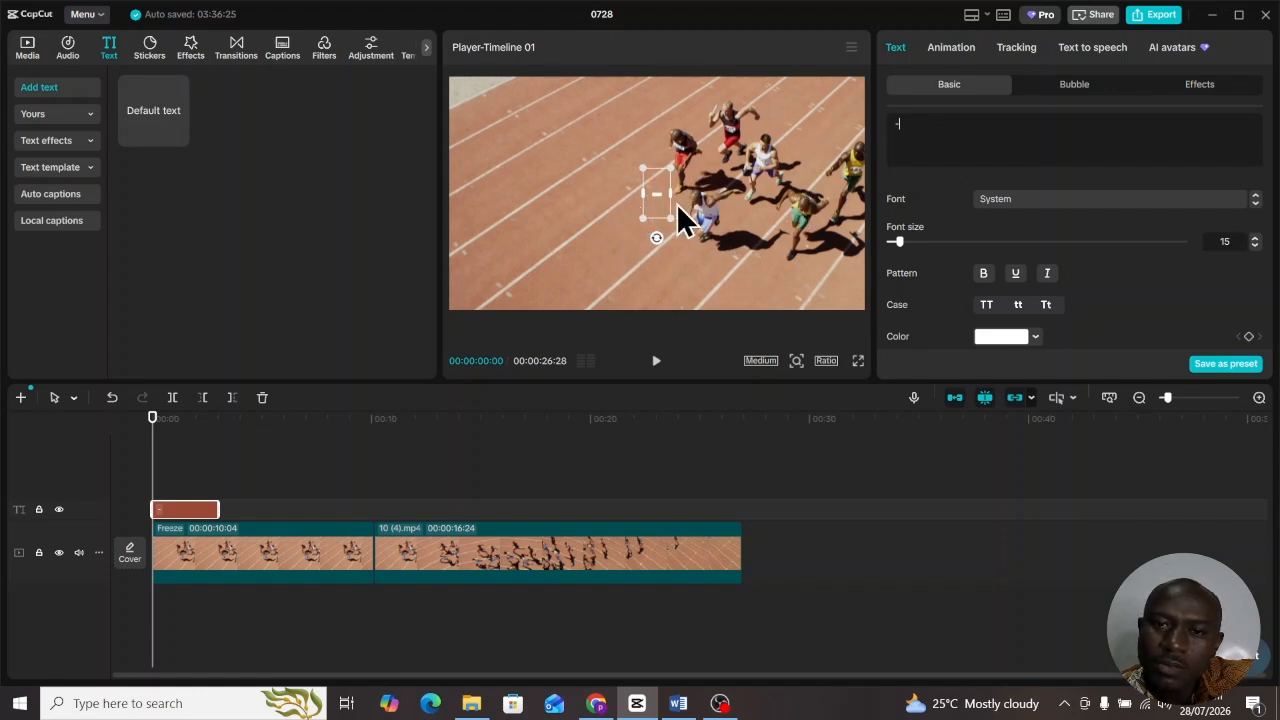
- Turn off uniform scale and stretch the dash to 1300% width and 130% height
scroll(1122, 234, "down", 5)
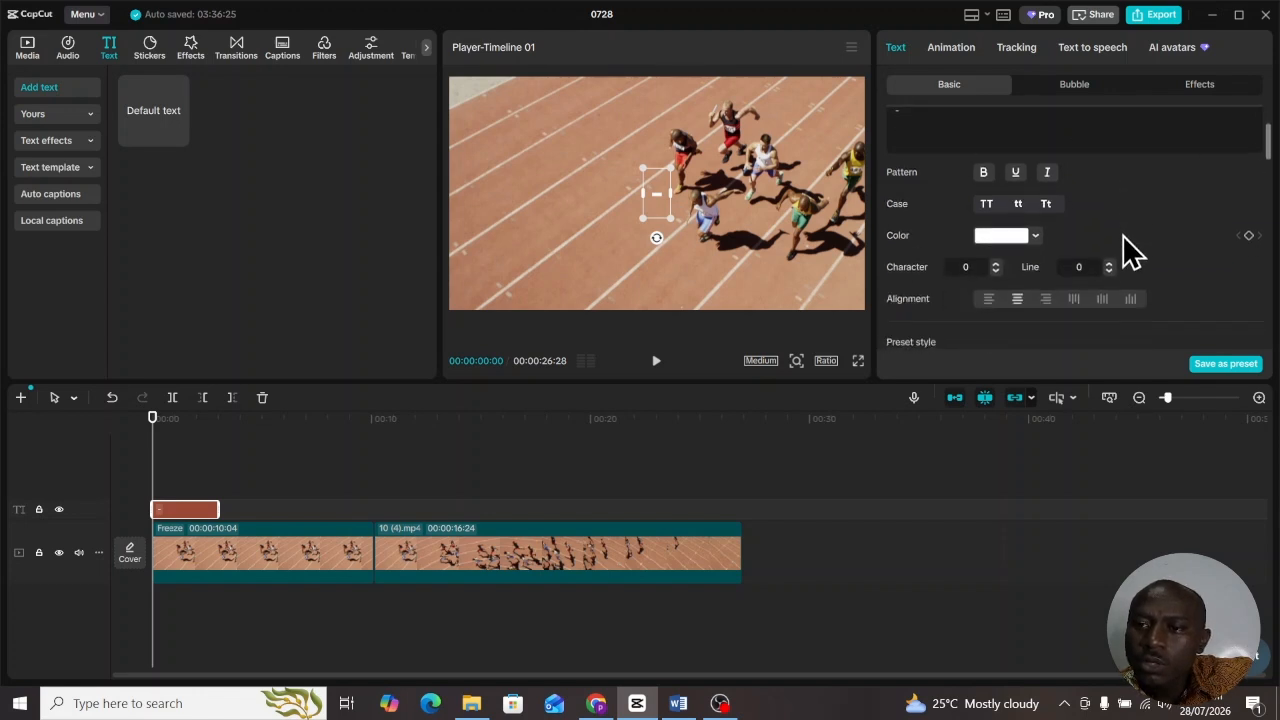
scroll(1129, 251, "down", 2)
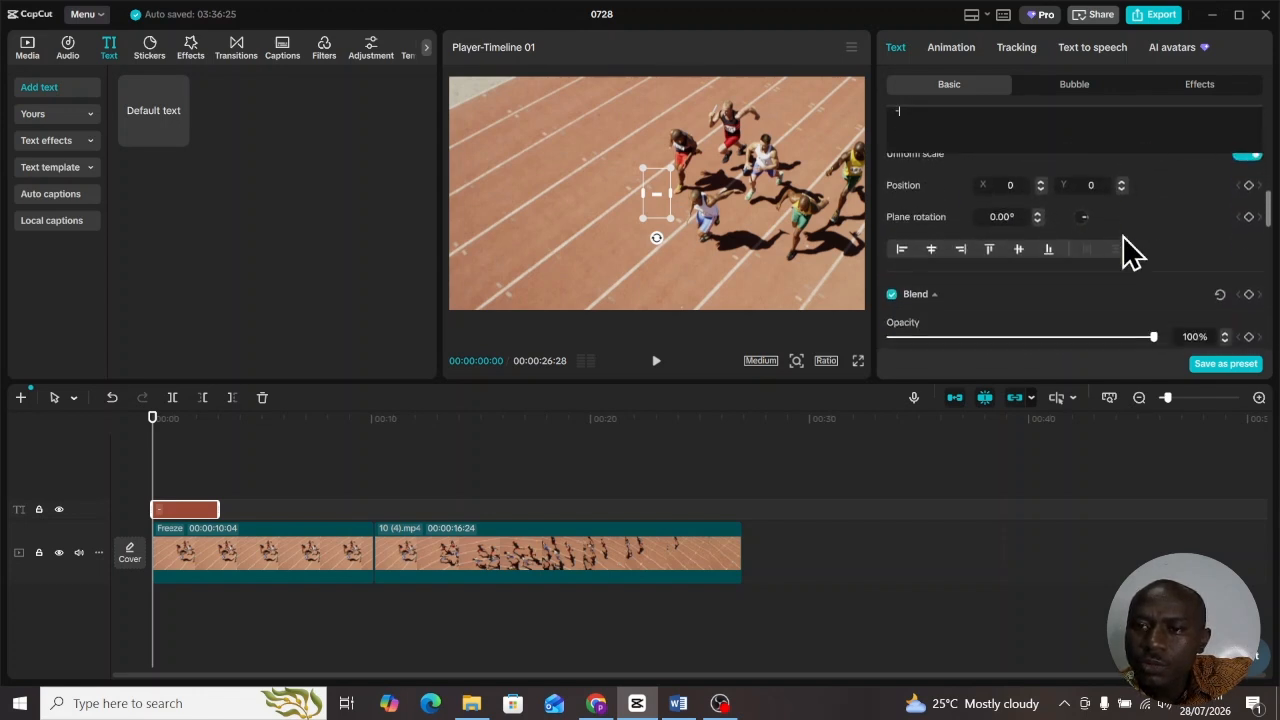
scroll(920, 220, "up", 2)
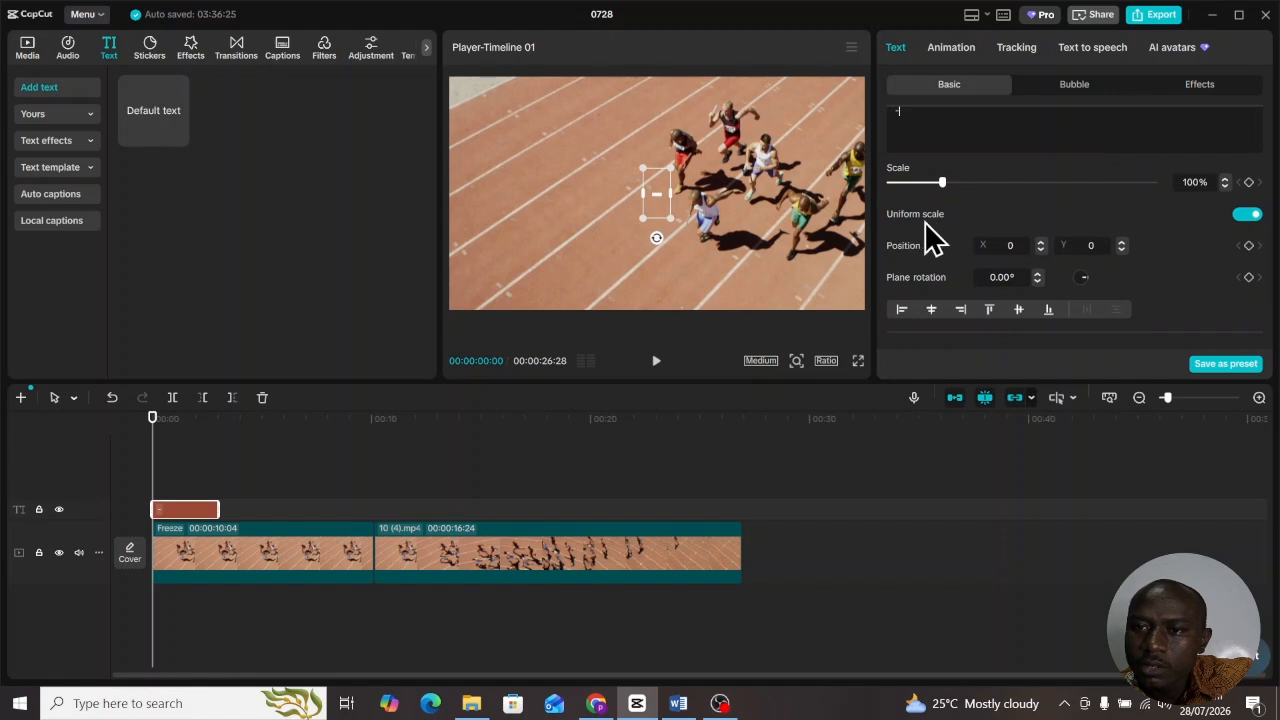
left_click(1248, 215)
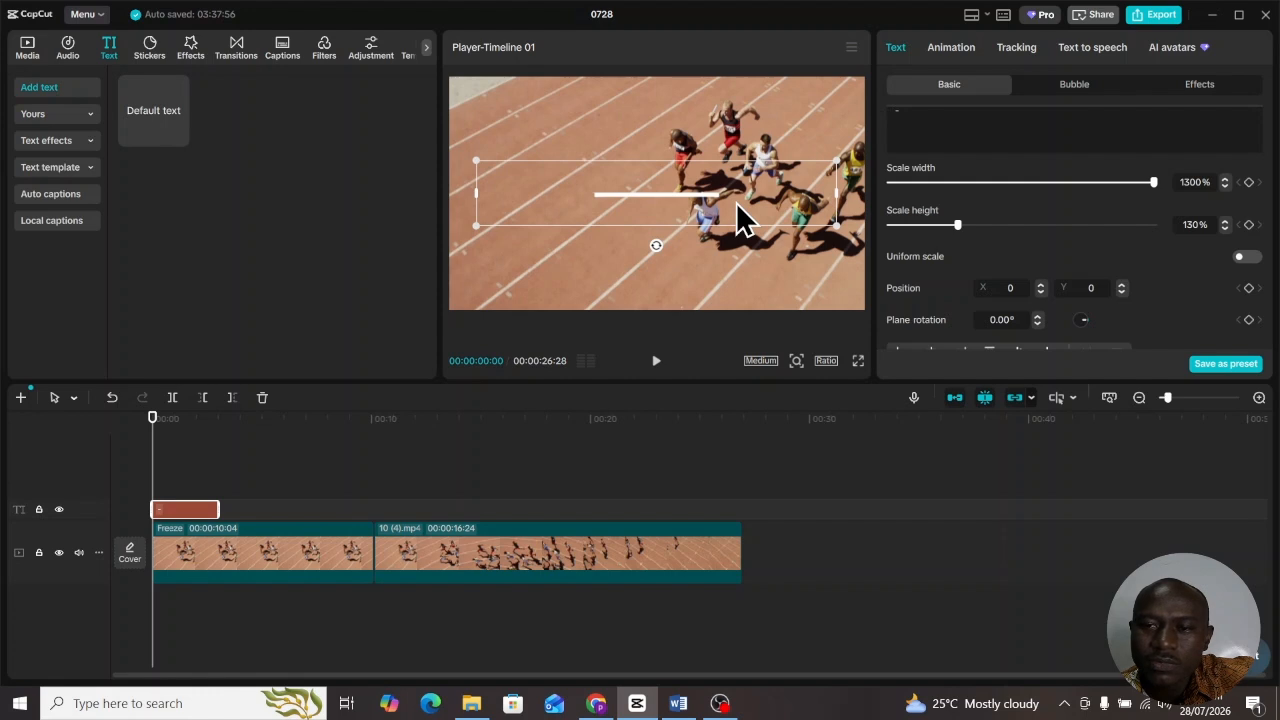
- Position the white bar at X -439, Y 0, undoing an accidental rotation
left_click_drag(736, 203, 707, 182)
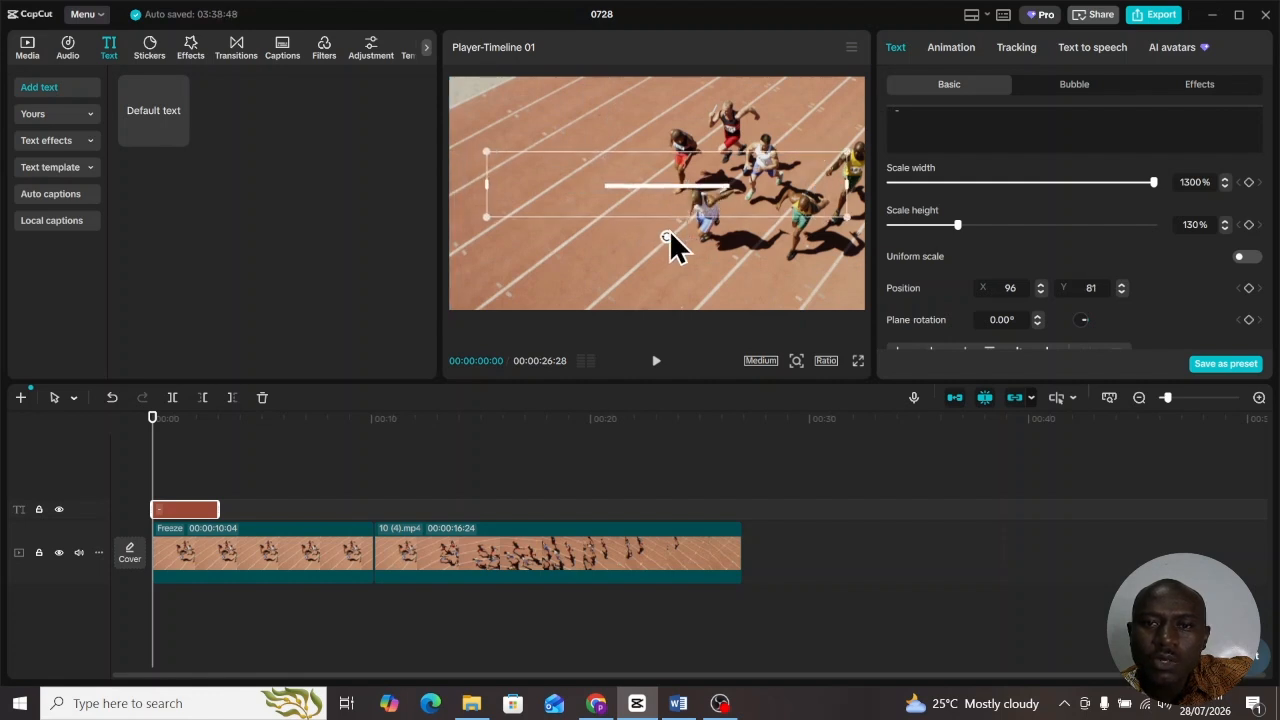
left_click_drag(665, 236, 838, 196)
key("ctrl+z")
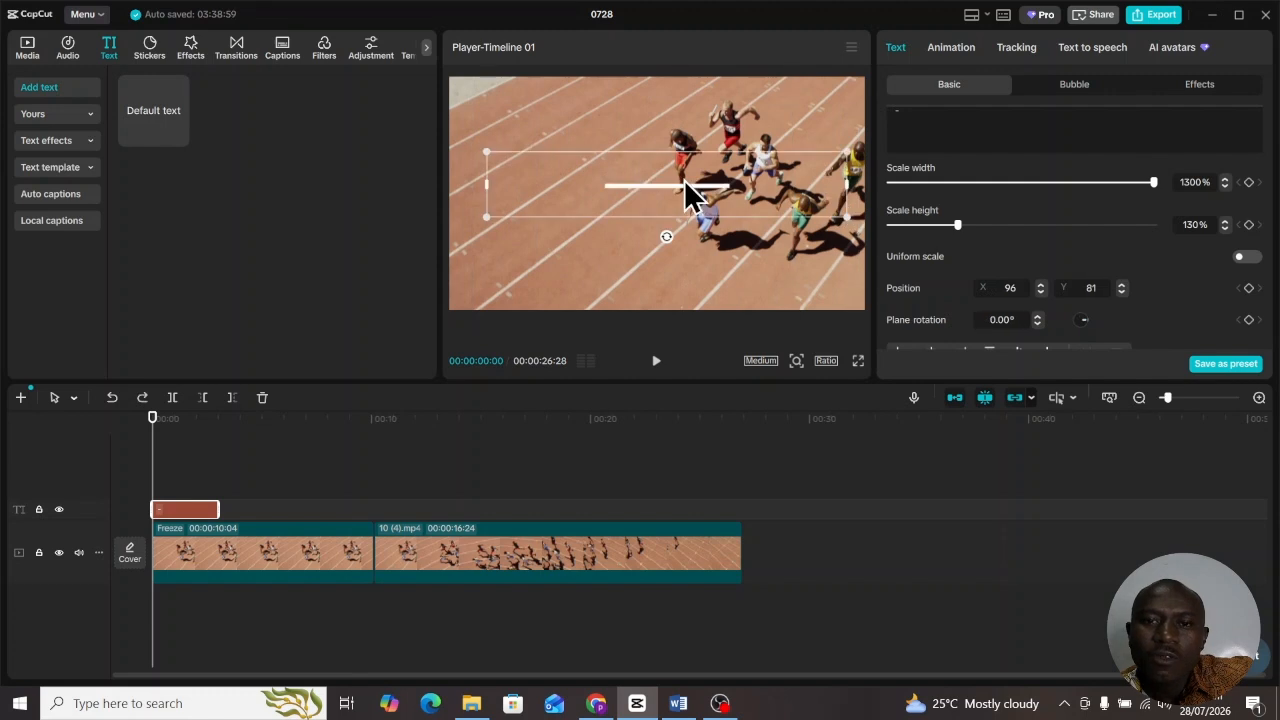
left_click_drag(626, 183, 626, 184)
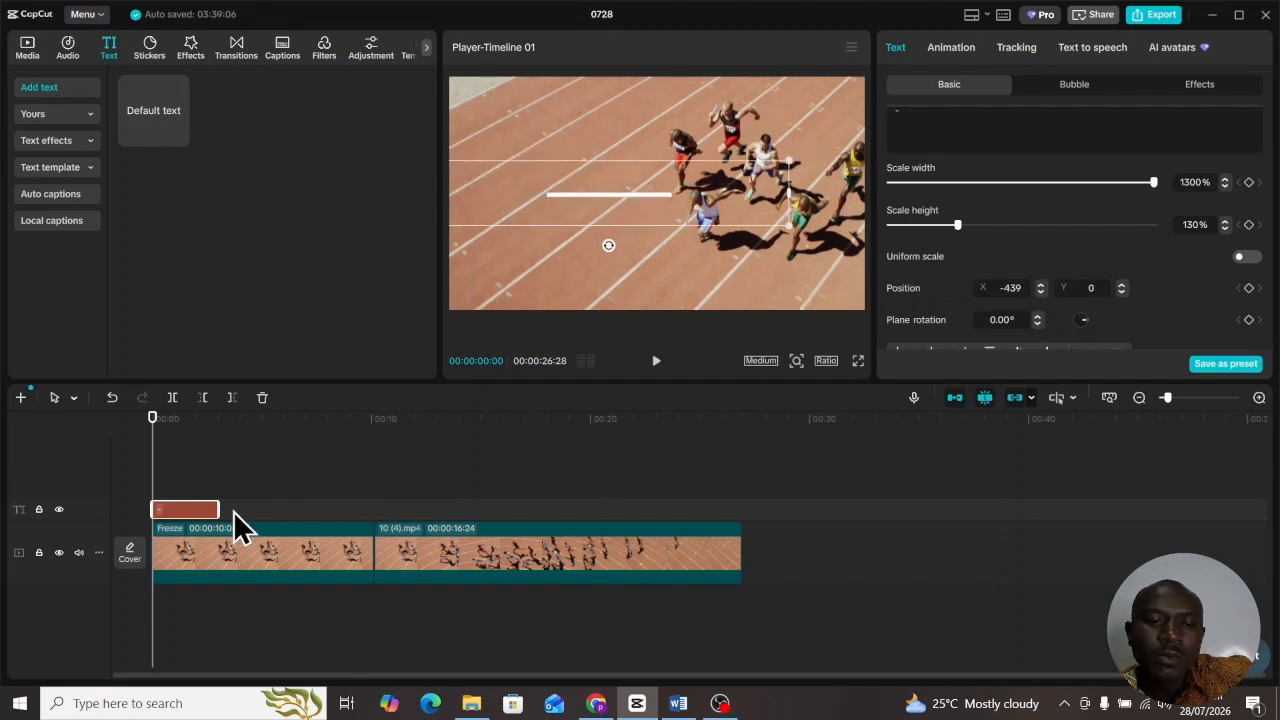
- Extend the text clip so it ends with the freeze frame at about 10 seconds
left_click_drag(212, 509, 372, 509)
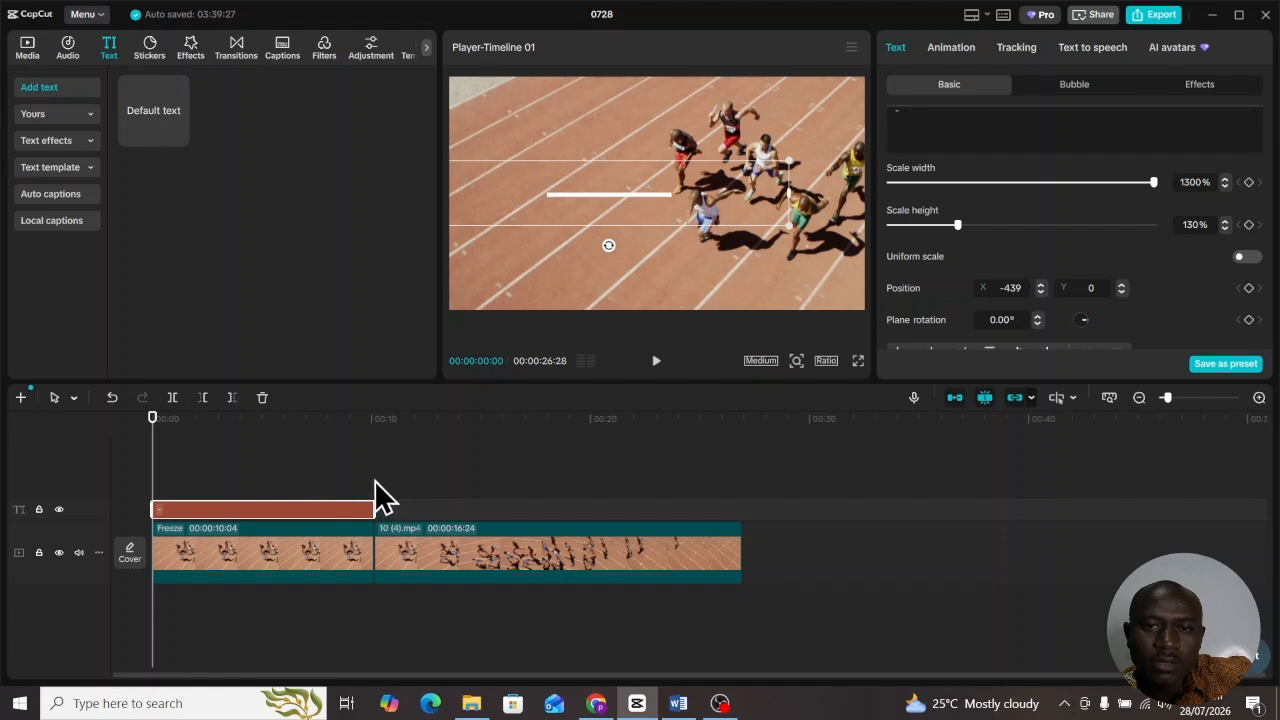
scroll(1038, 214, "down", 5)
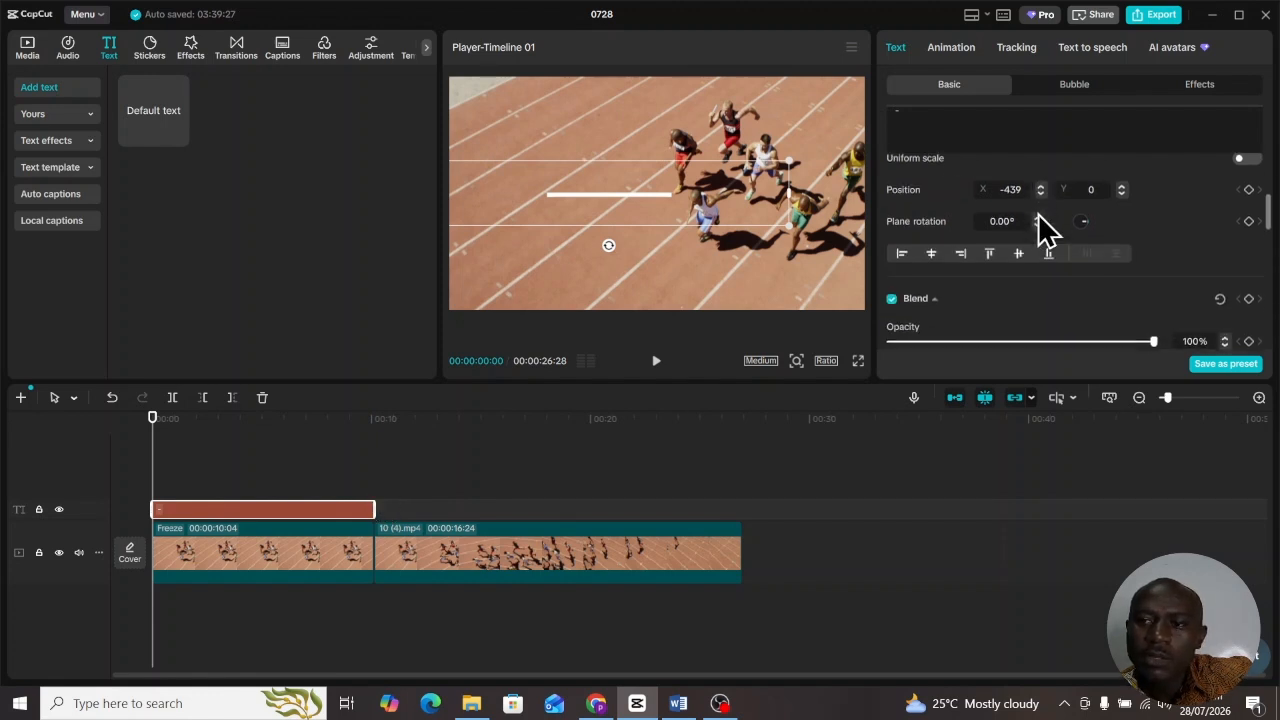
scroll(1038, 214, "down", 2)
scroll(1038, 214, "up", 6)
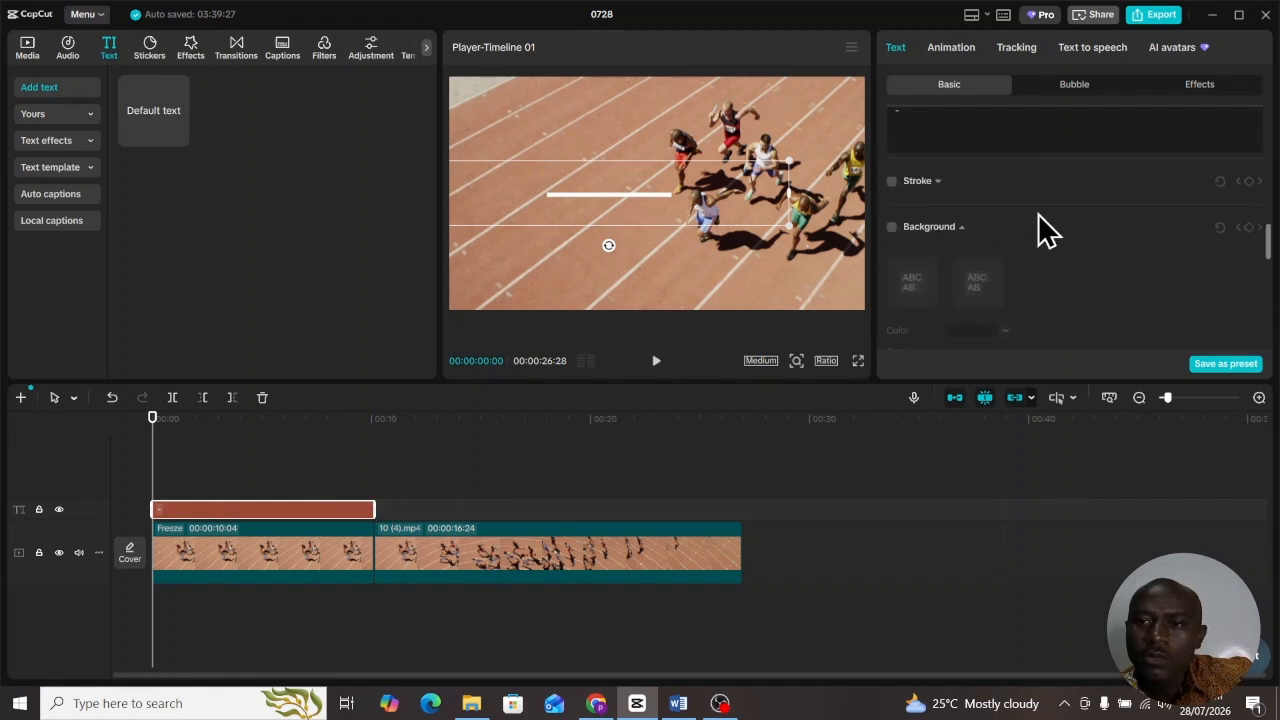
scroll(1040, 220, "up", 6)
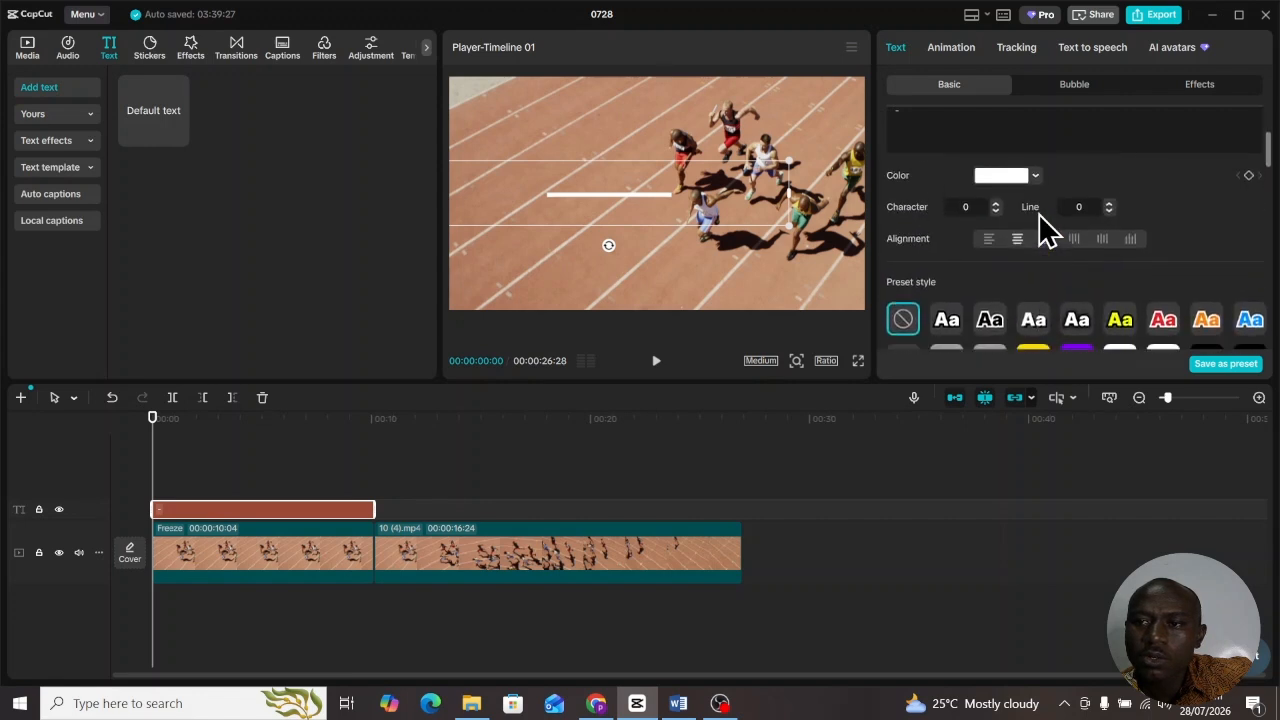
scroll(1040, 220, "down", 1)
scroll(1040, 235, "down", 1)
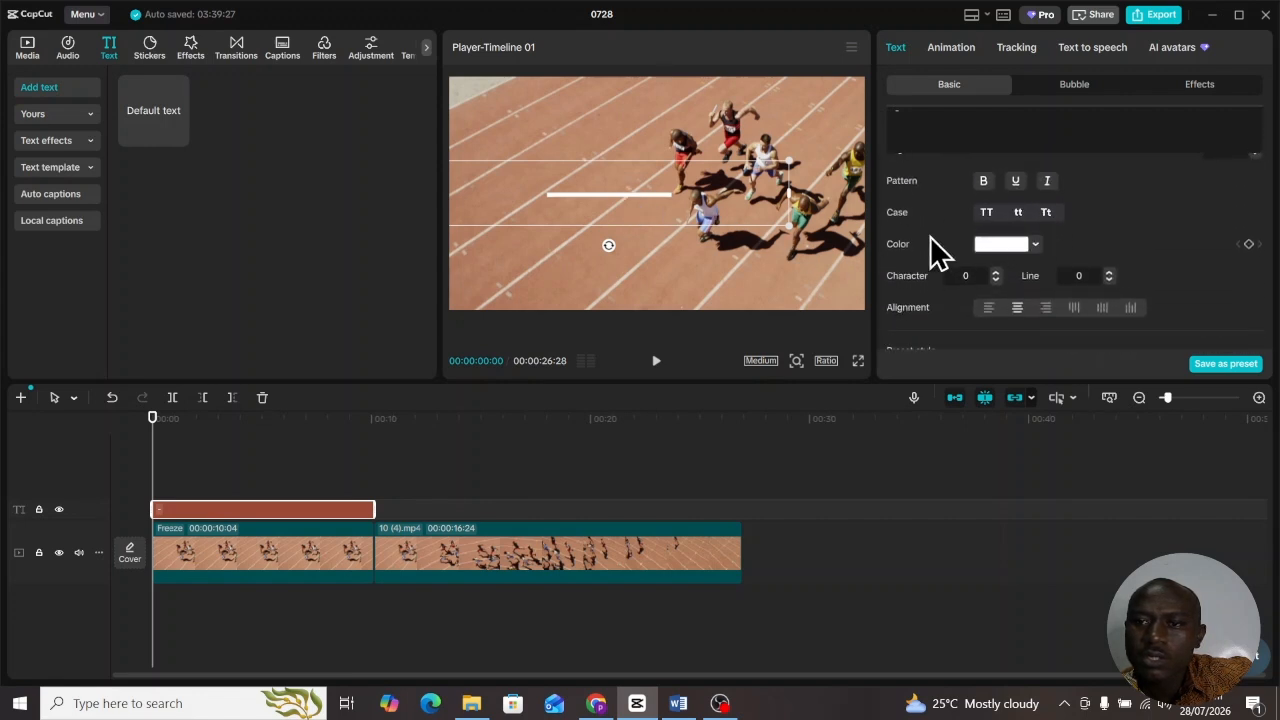
- Try green, dark green and purple colours on the bar, leaving it white (FFFFFF)
left_click(1036, 245)
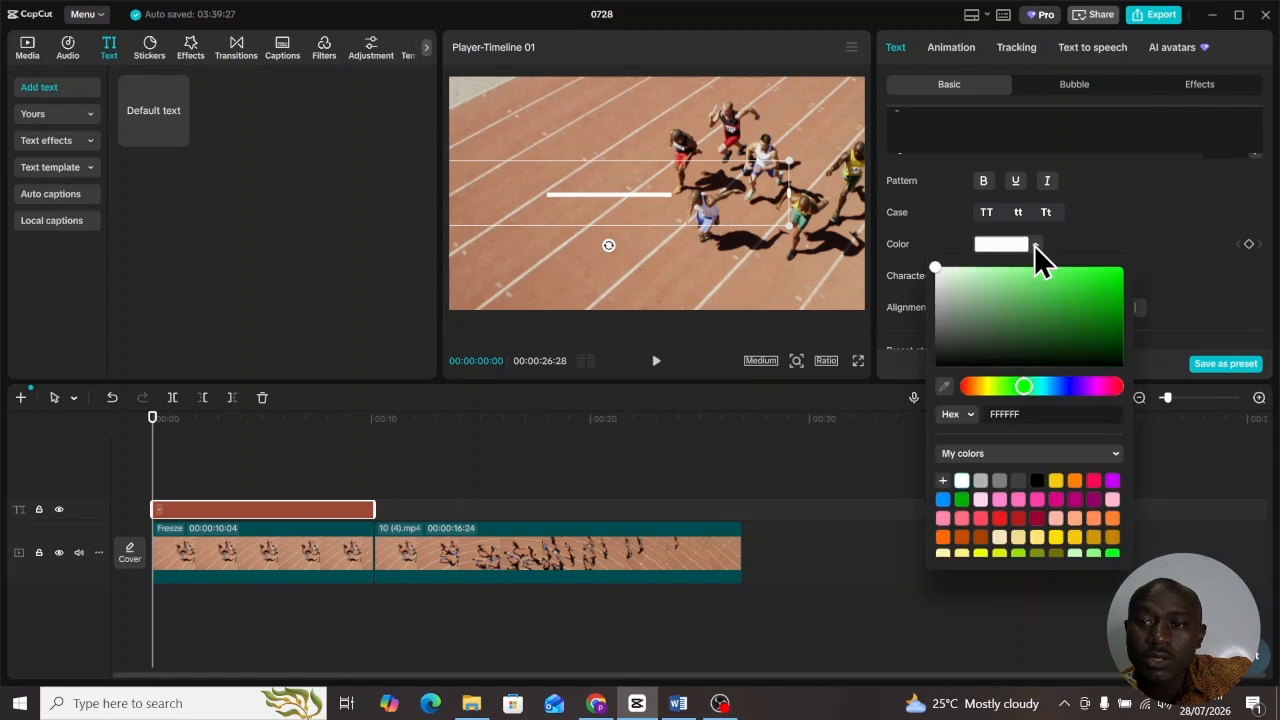
left_click(1084, 286)
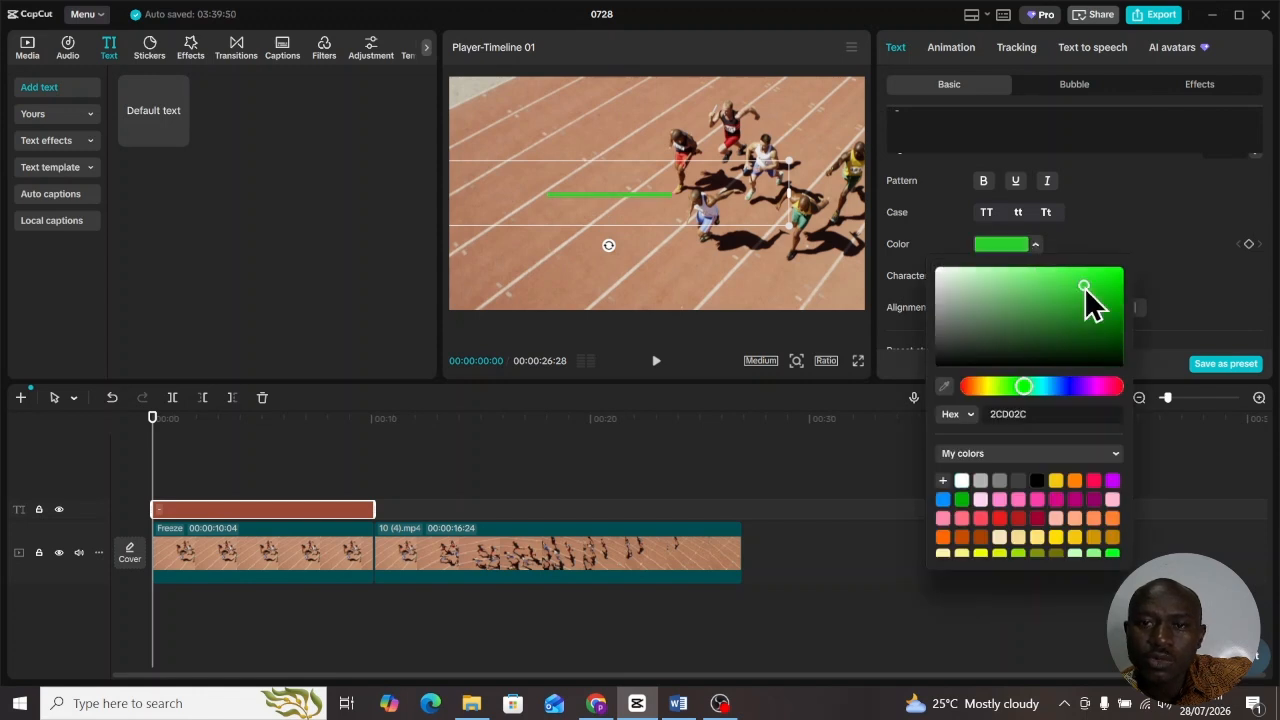
left_click(1091, 337)
left_click(1111, 386)
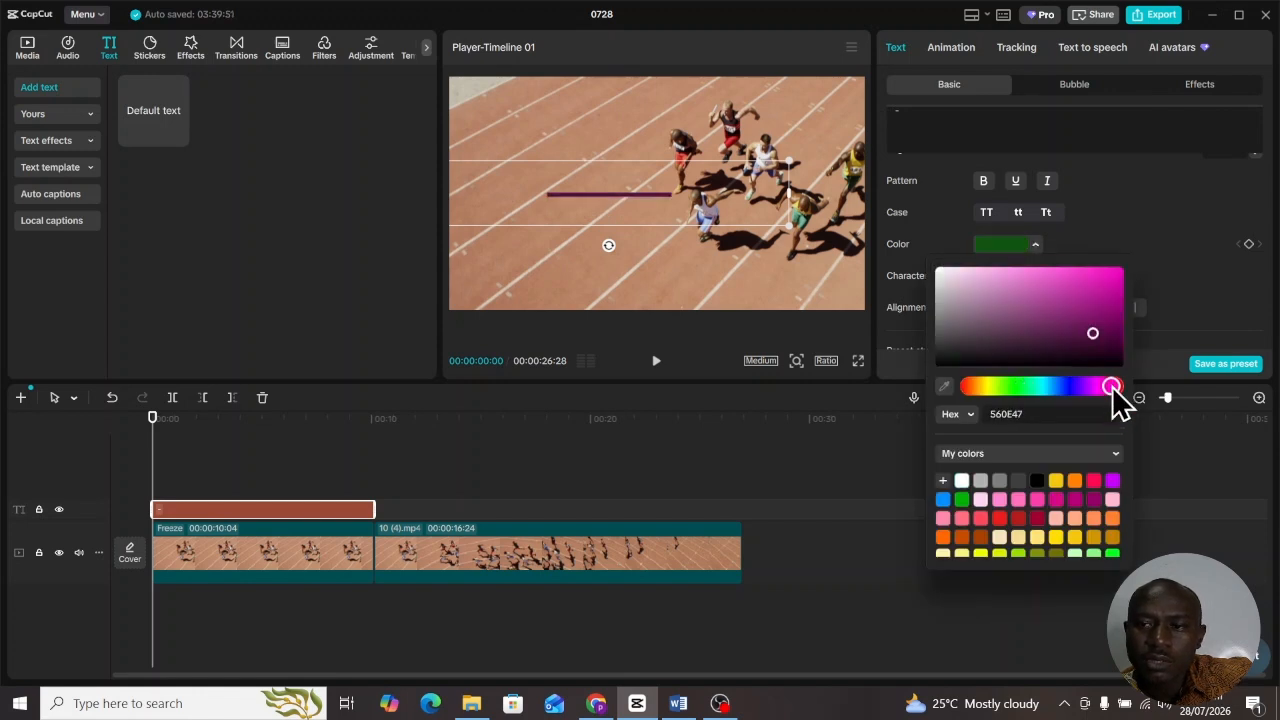
left_click(1043, 387)
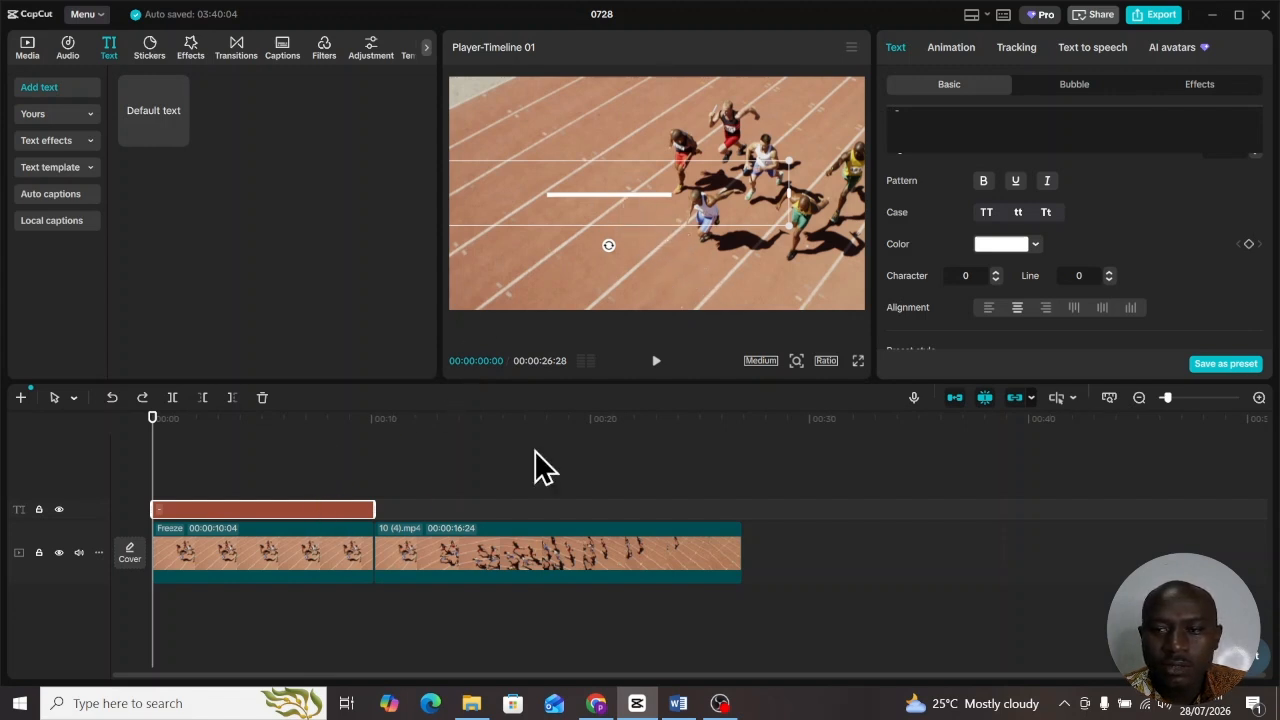
- Enable the second Glow style on the bar with intensity 25 and range 60
scroll(1140, 210, "down", 2)
scroll(1144, 208, "down", 6)
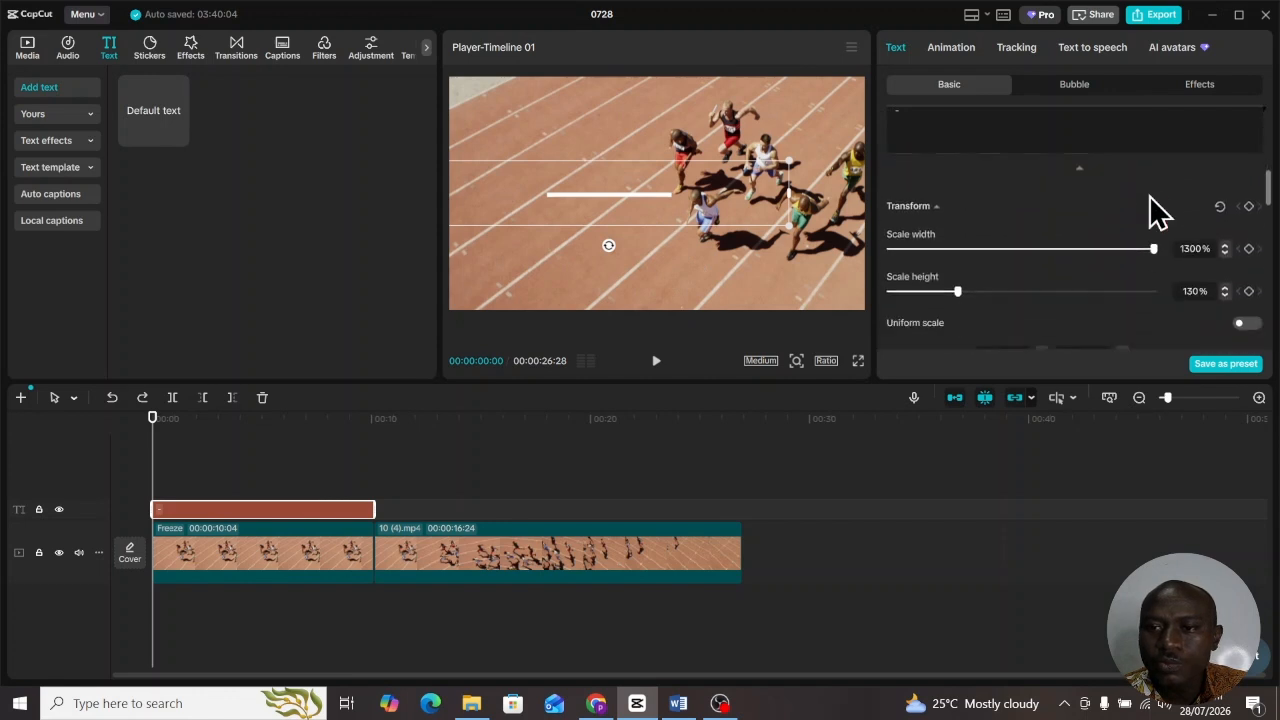
scroll(1144, 201, "down", 3)
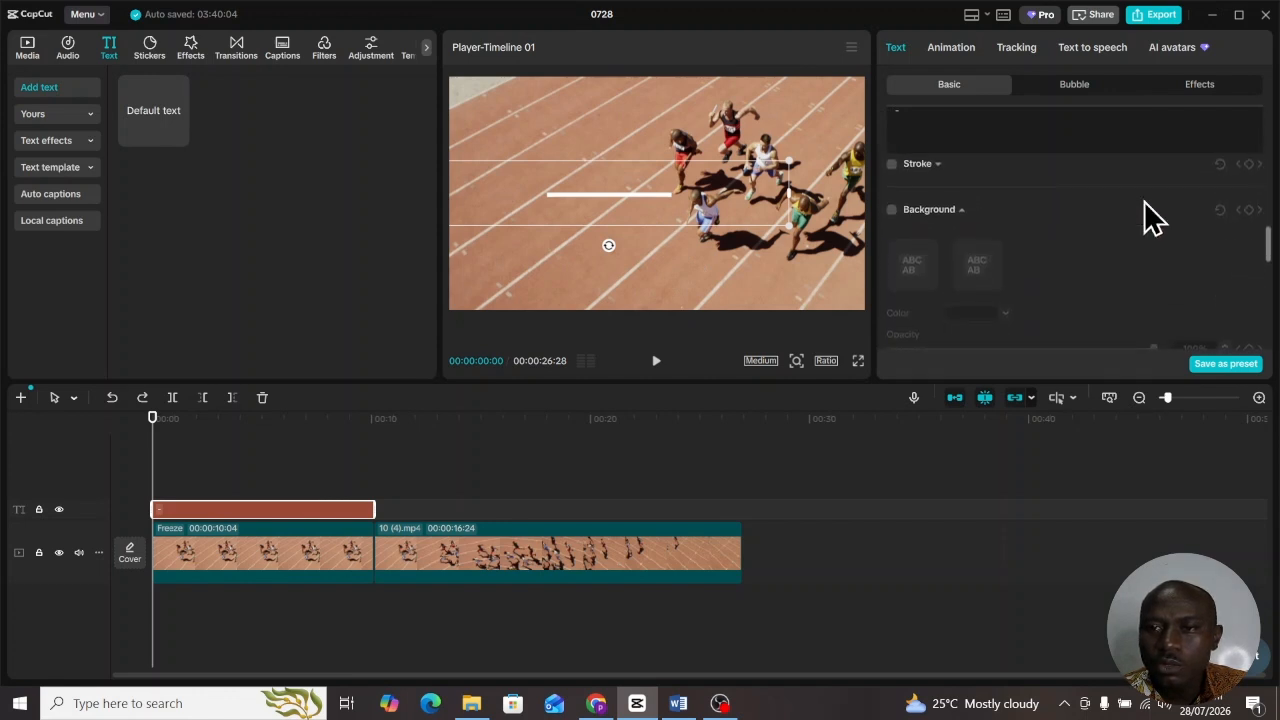
scroll(1143, 214, "down", 3)
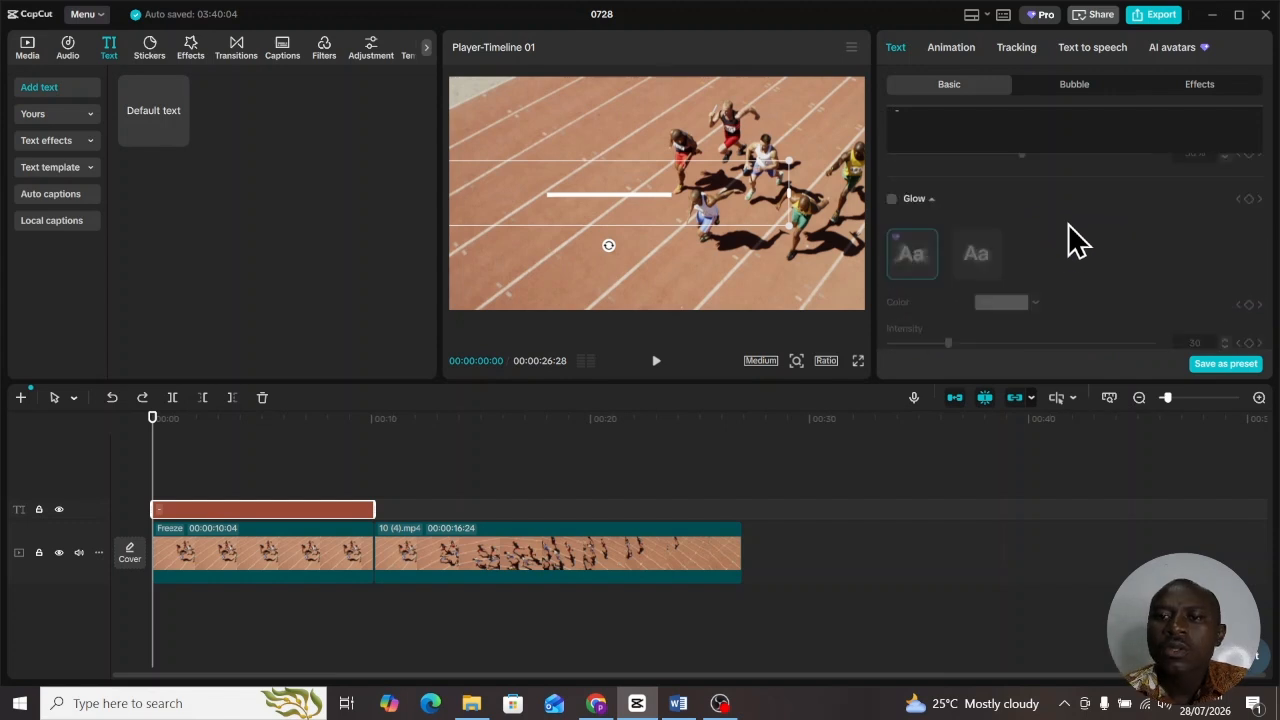
left_click(892, 199)
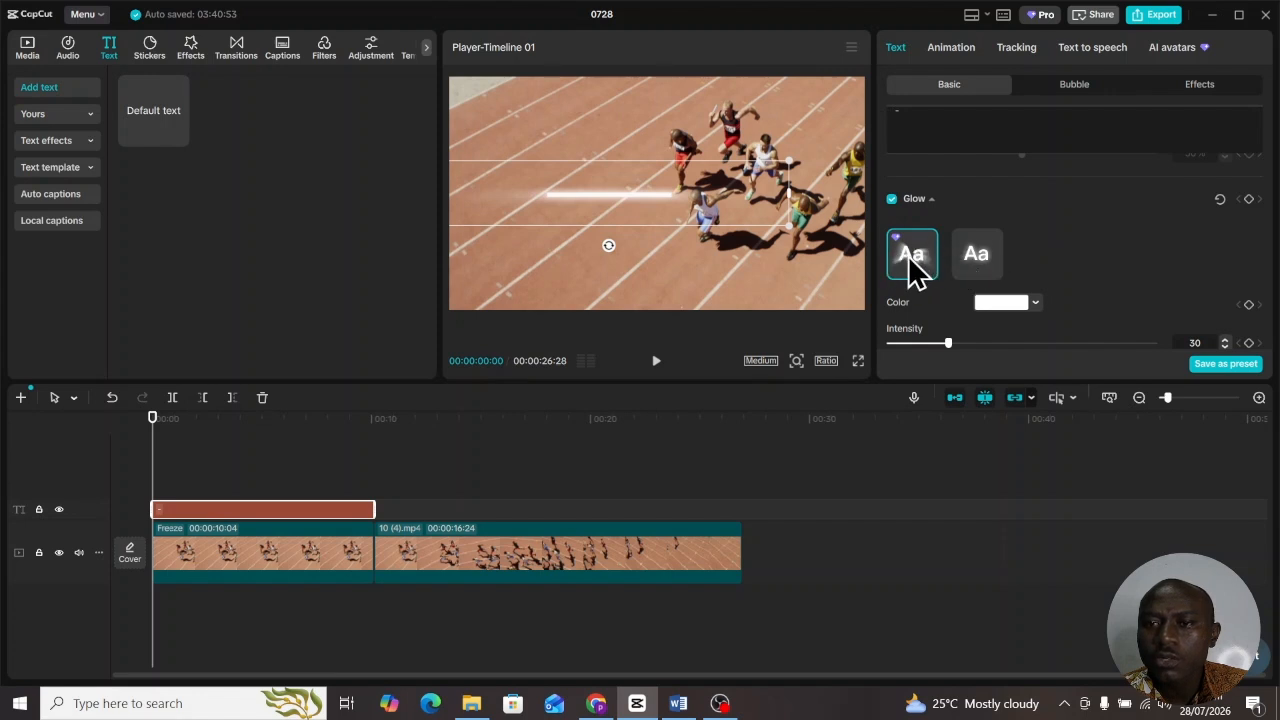
left_click(990, 265)
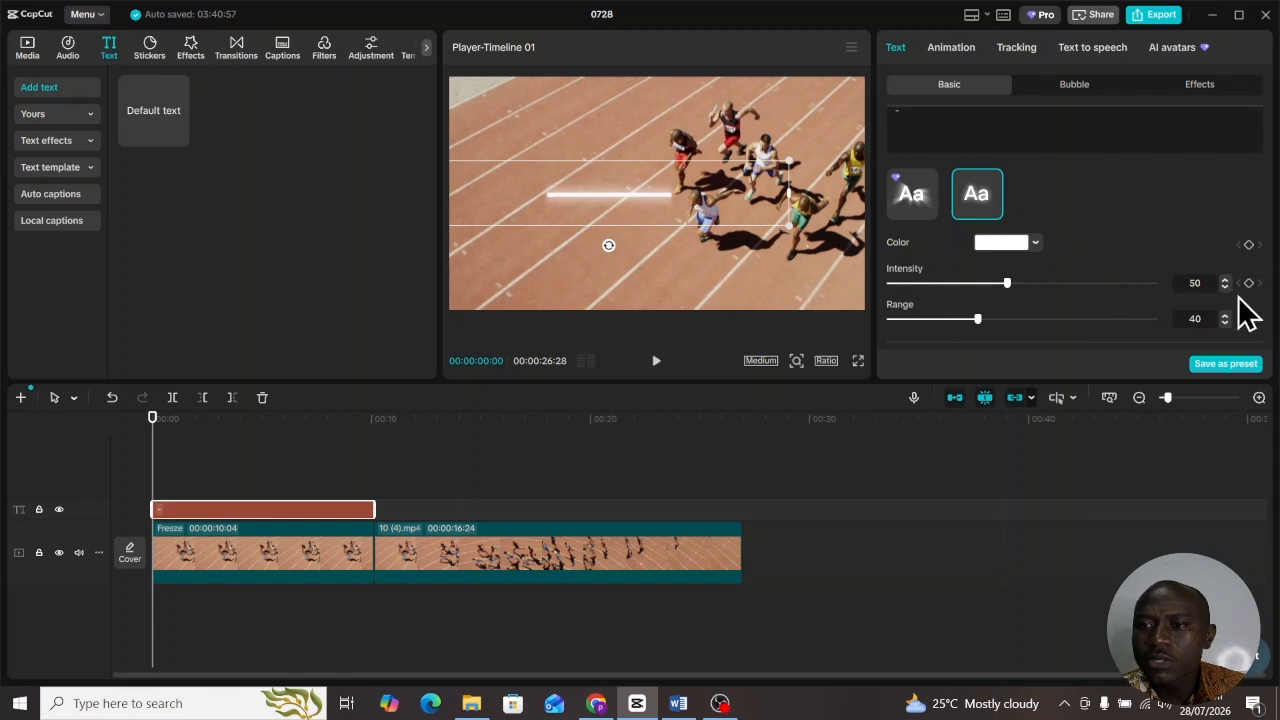
left_click(1195, 282)
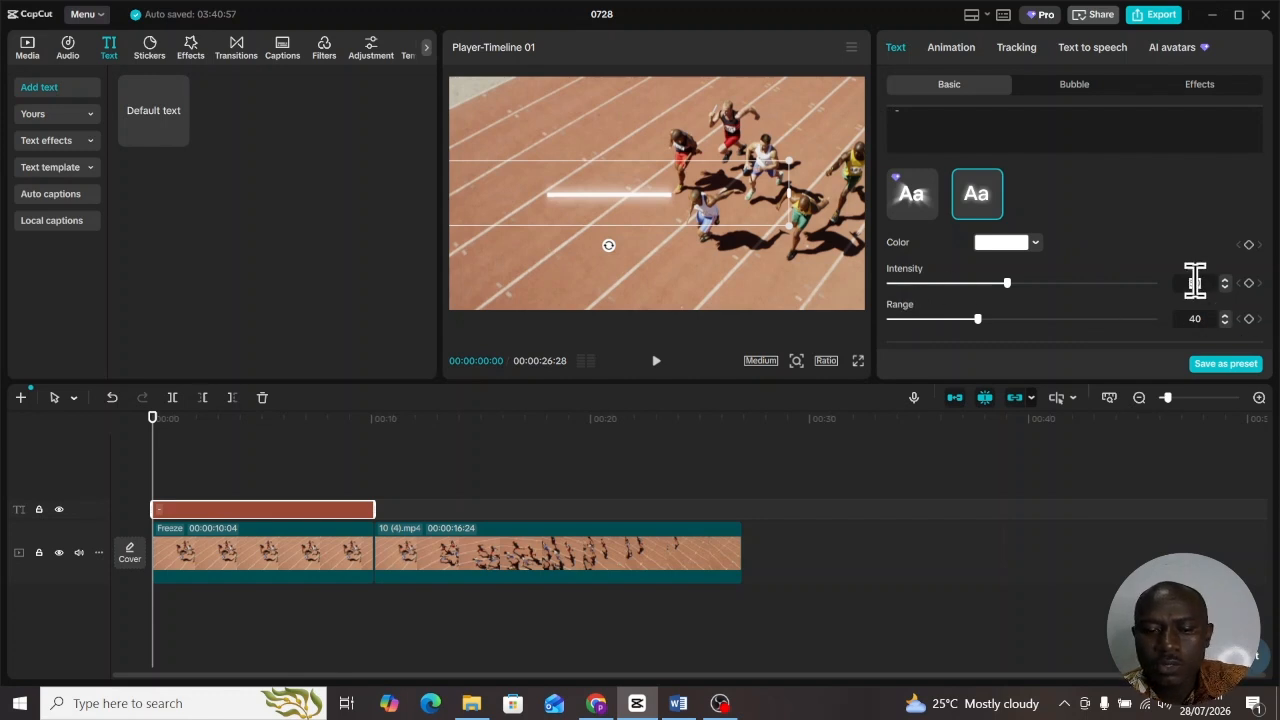
type("25")
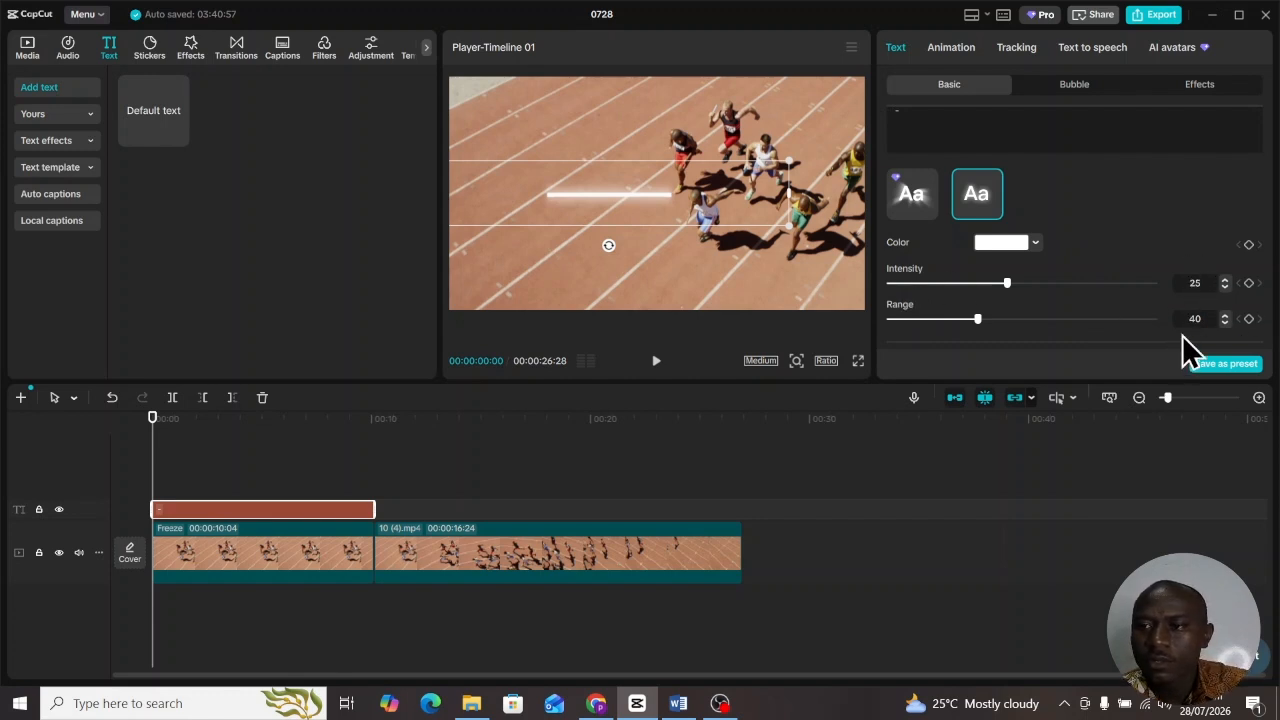
left_click(1197, 319)
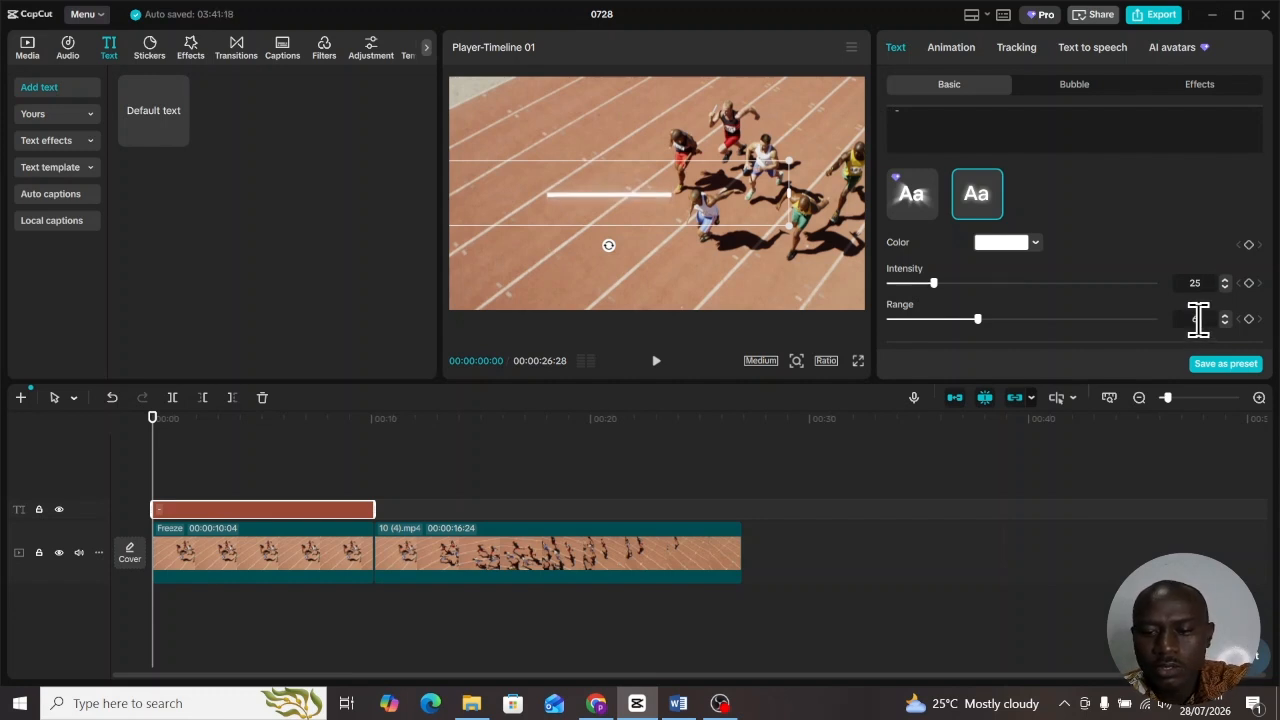
type("60")
left_click(1038, 306)
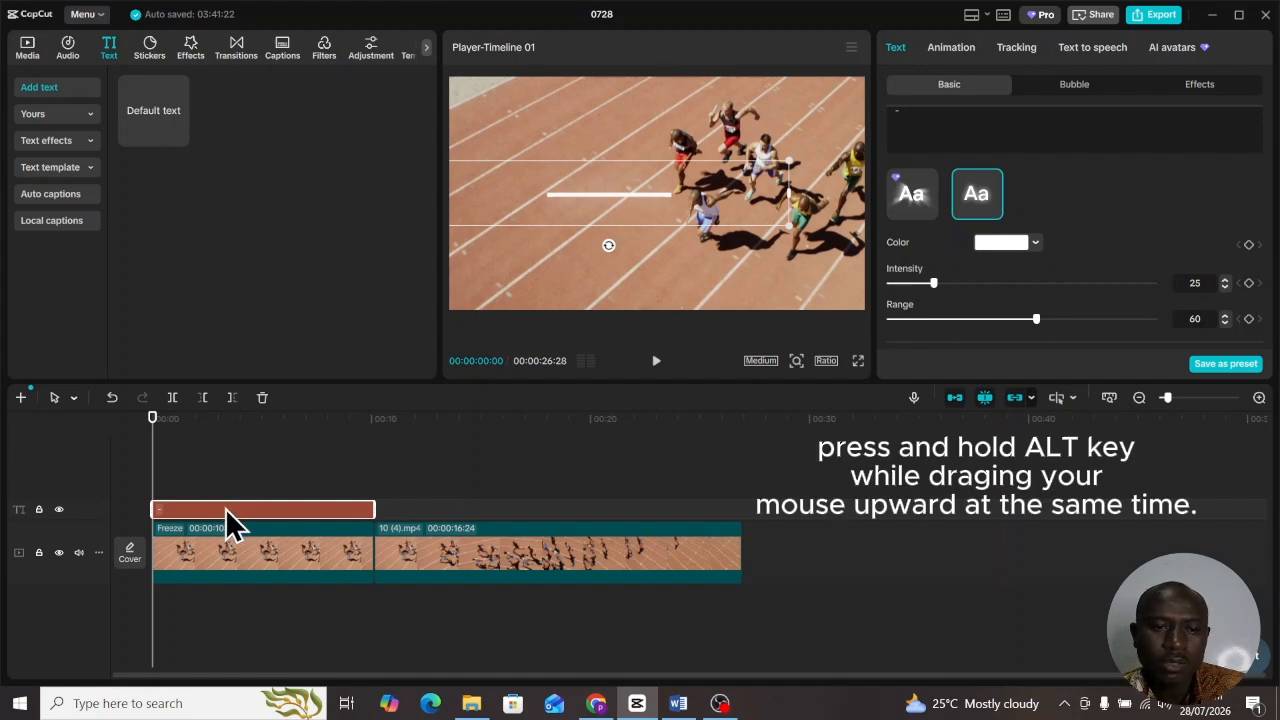
- Alt-drag the bar text clip onto a new track above to duplicate it
left_click_drag(225, 508, 226, 485)
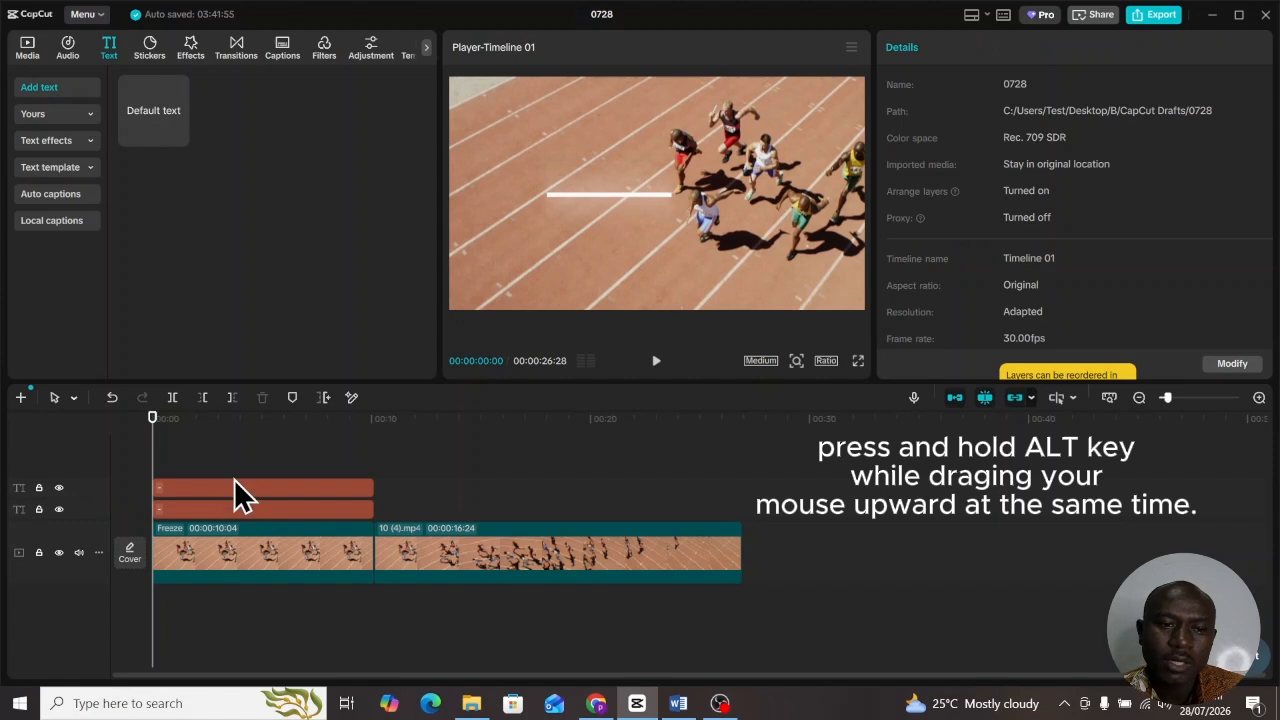
left_click(238, 508)
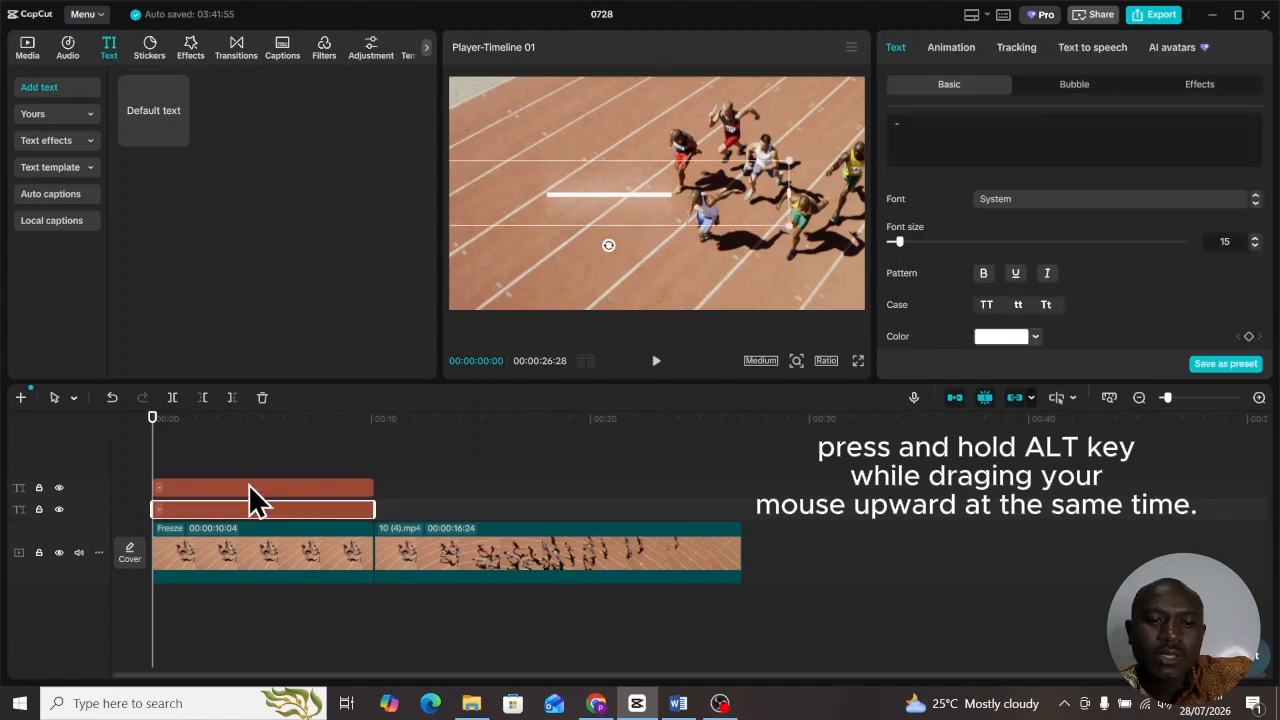
left_click(254, 485)
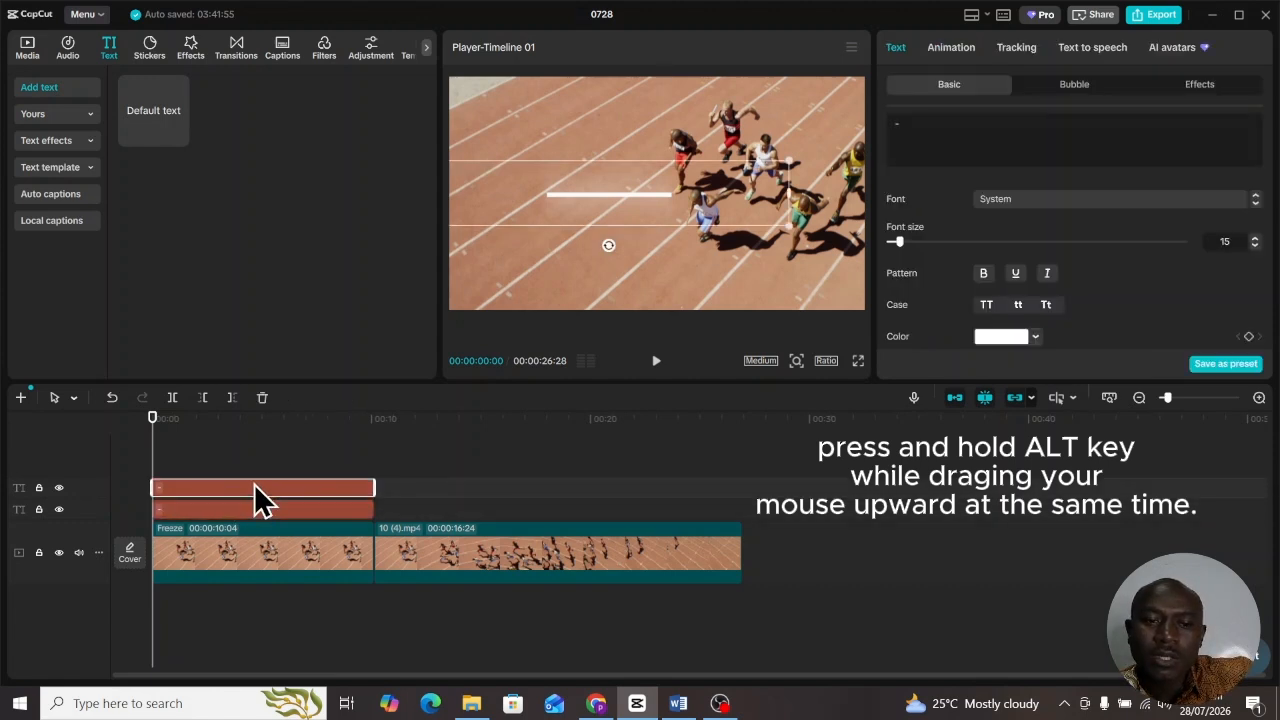
left_click(250, 509)
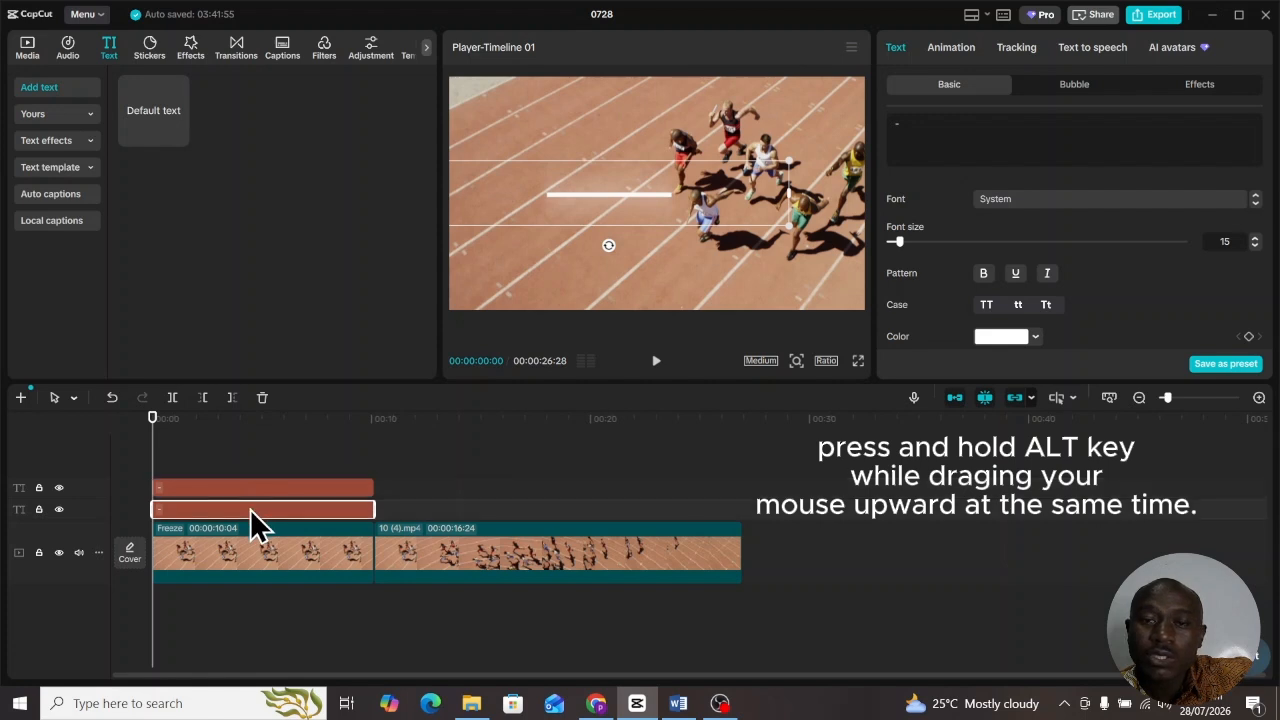
left_click(250, 485)
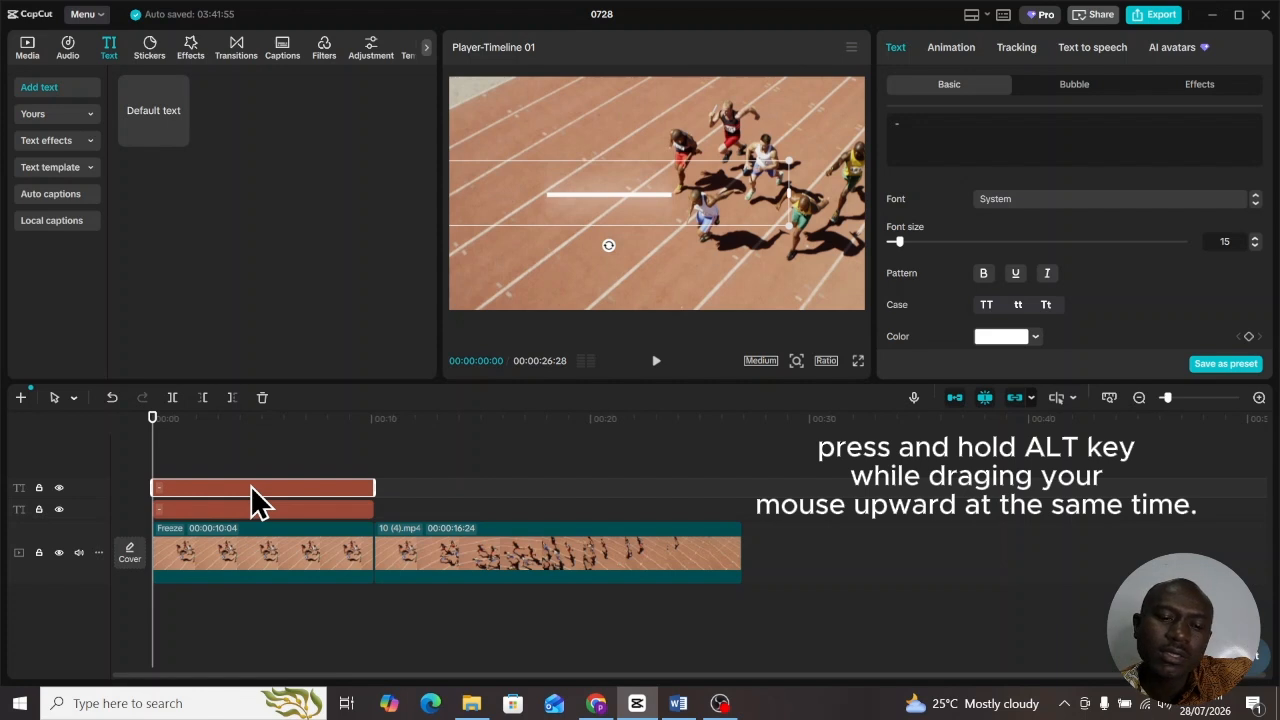
left_click(244, 507)
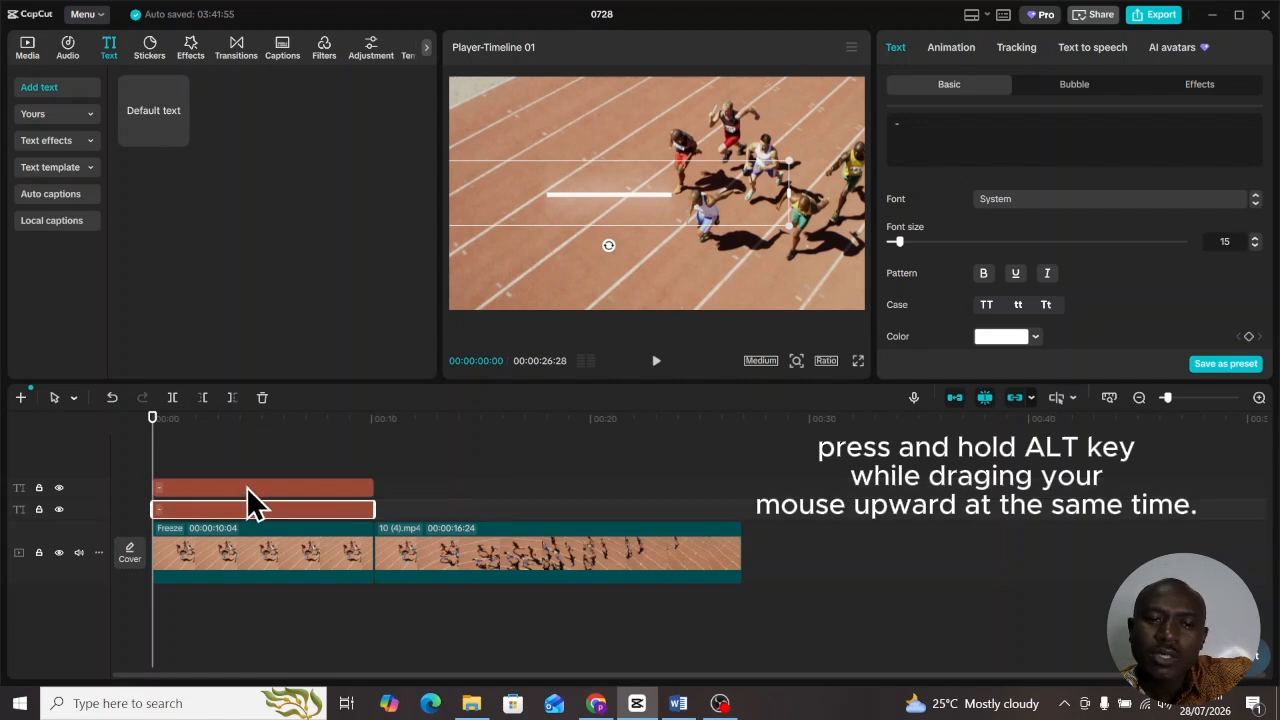
left_click(246, 489)
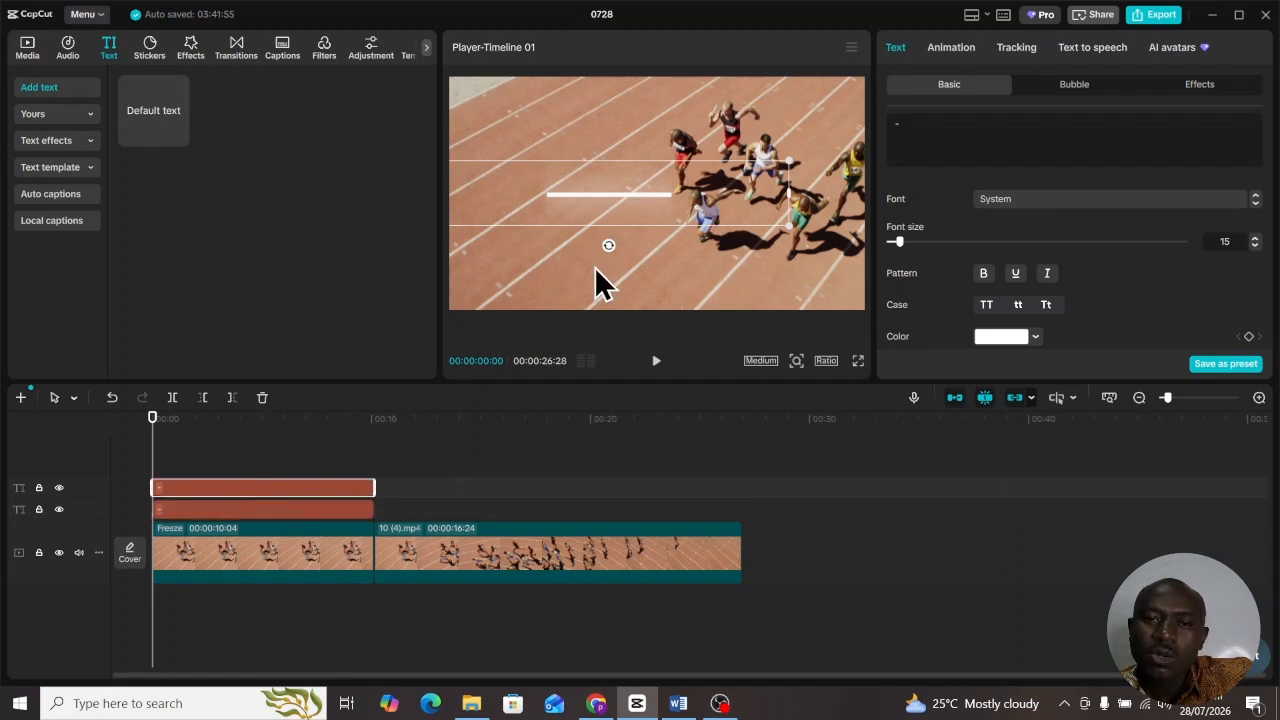
- Colour the upper bar copy blue (hex 0042BA), keeping the lower copy white
left_click(272, 507)
left_click(283, 489)
left_click(274, 511)
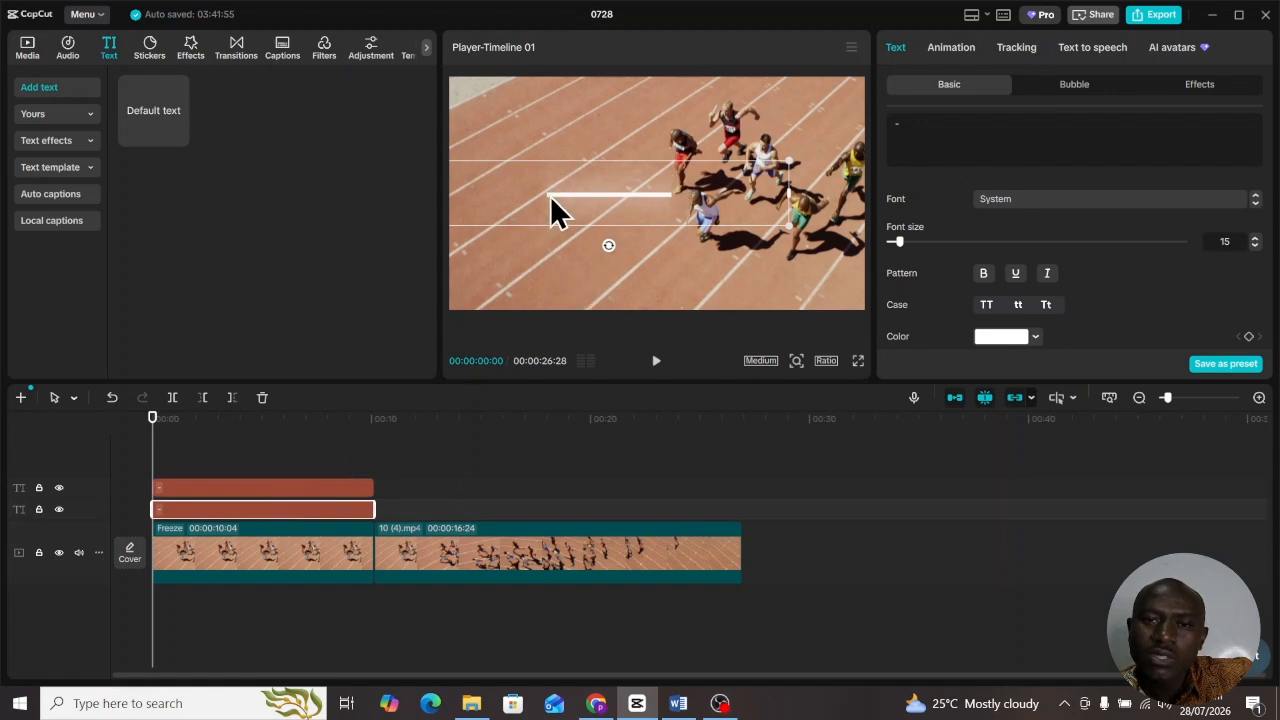
left_click(291, 489)
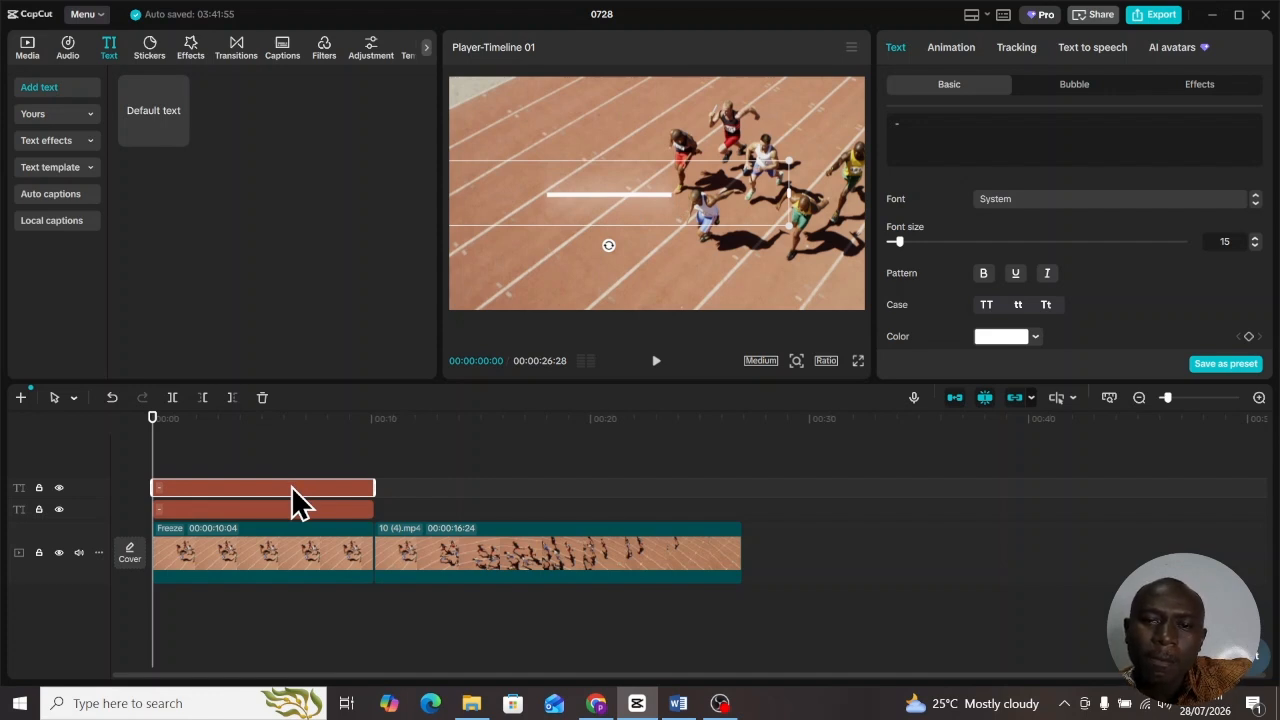
scroll(1132, 314, "down", 2)
left_click(1036, 278)
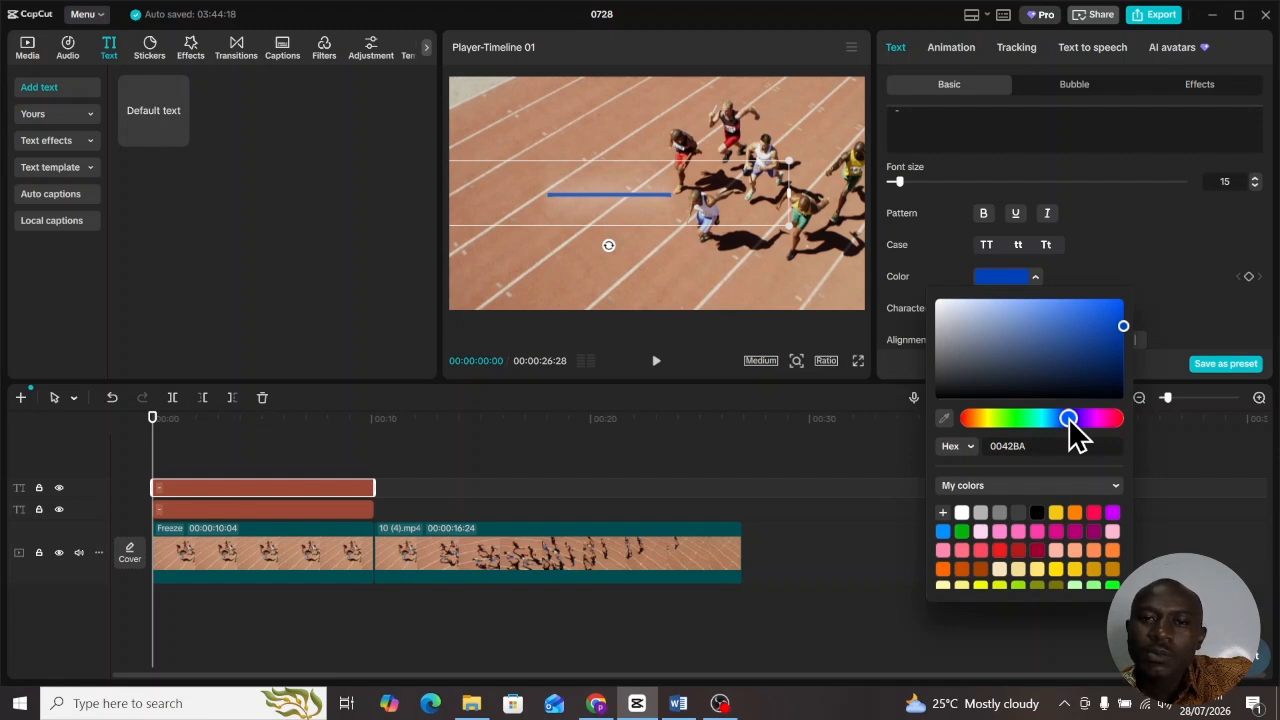
left_click(288, 489)
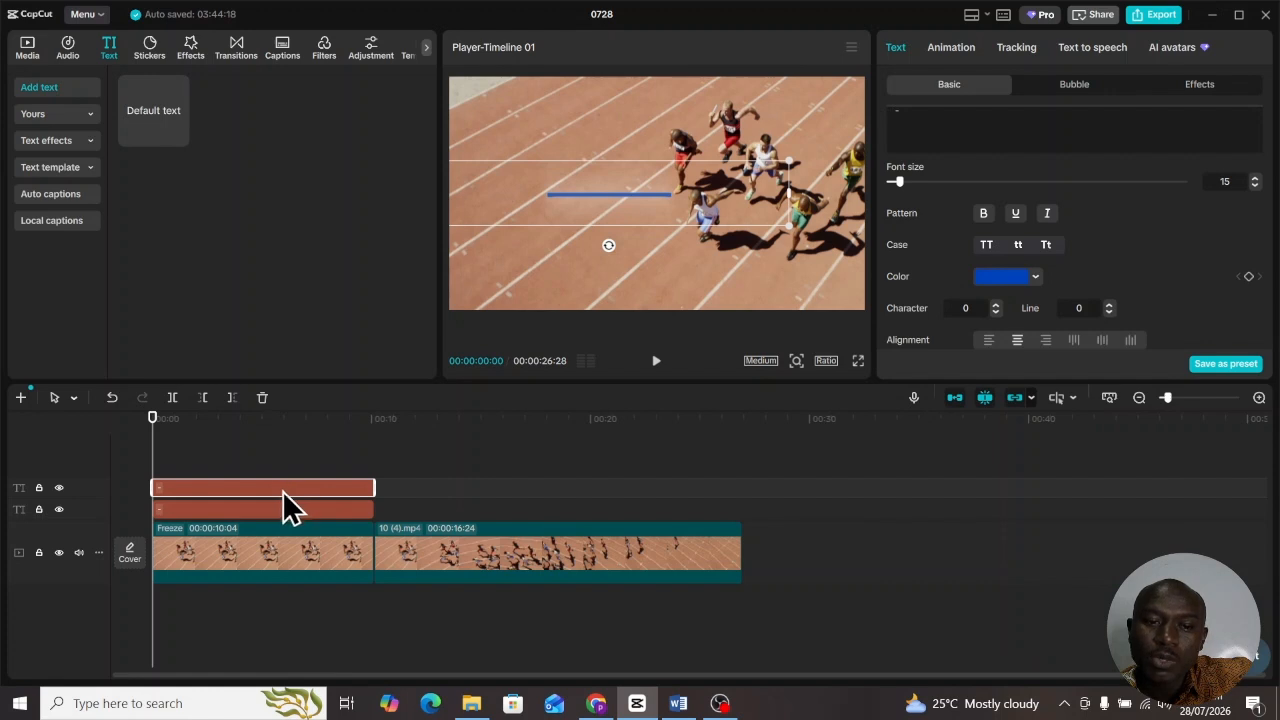
left_click(279, 510)
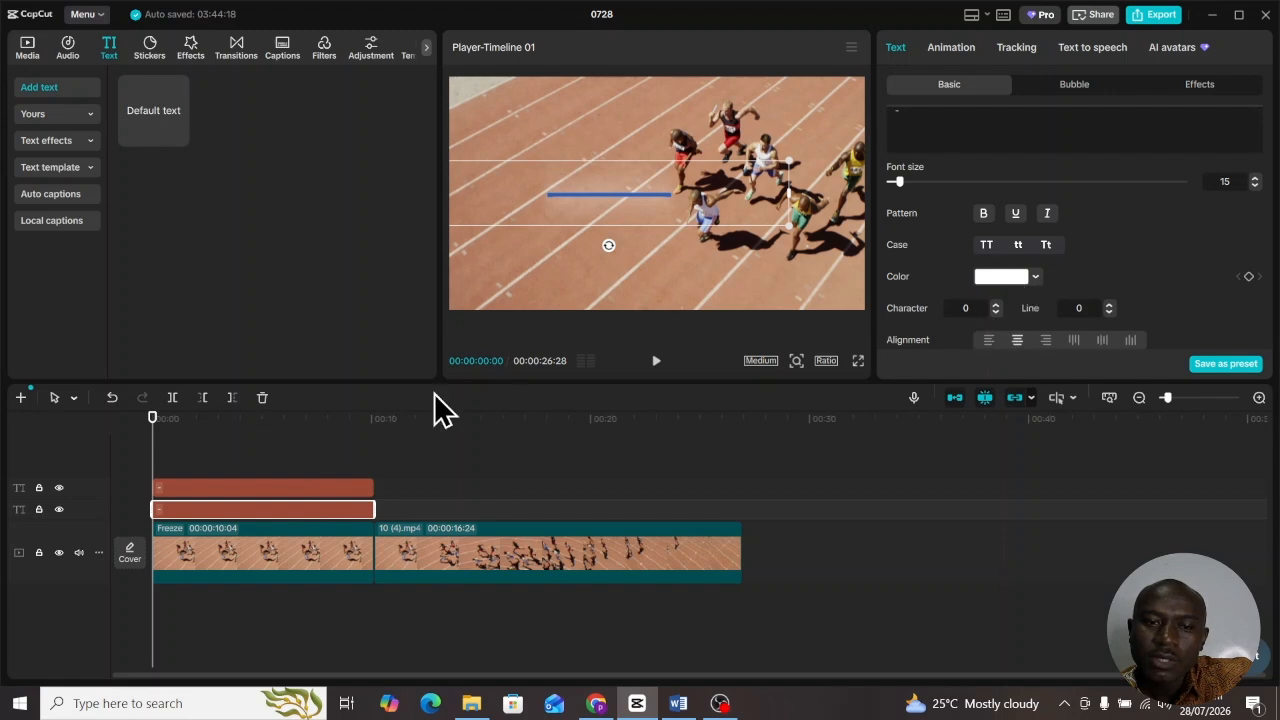
left_click(314, 489)
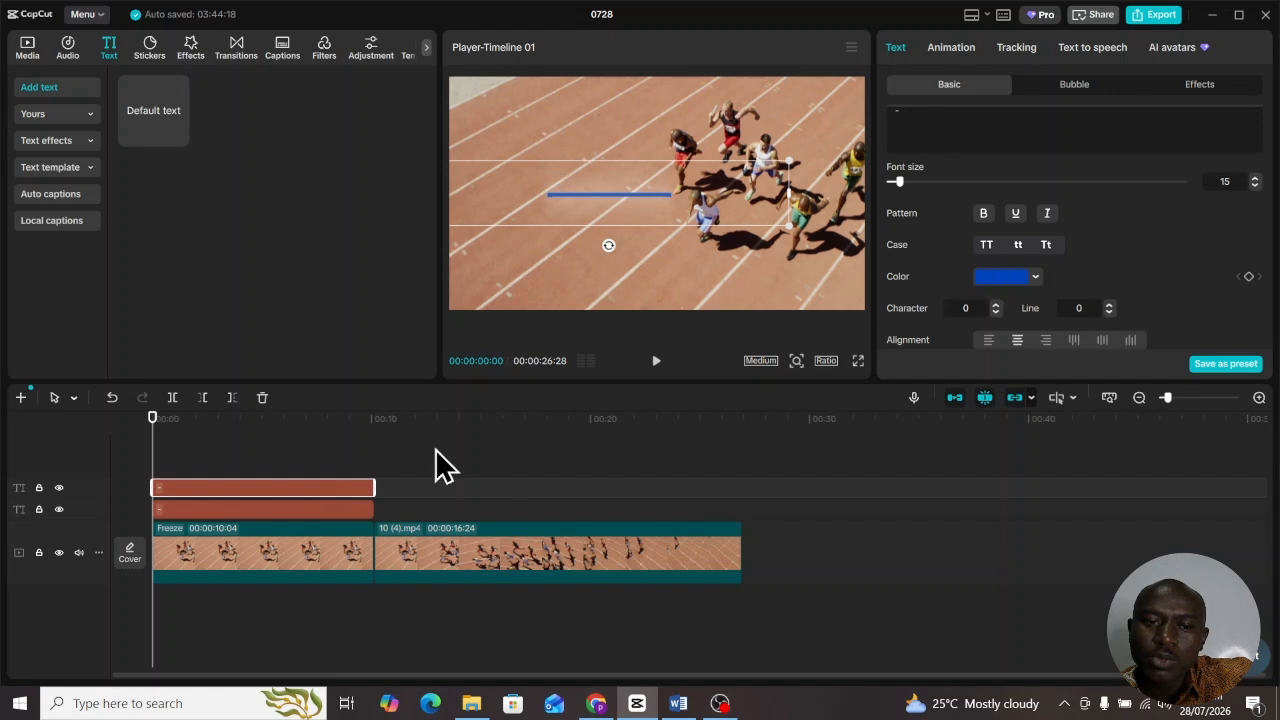
left_click(336, 506)
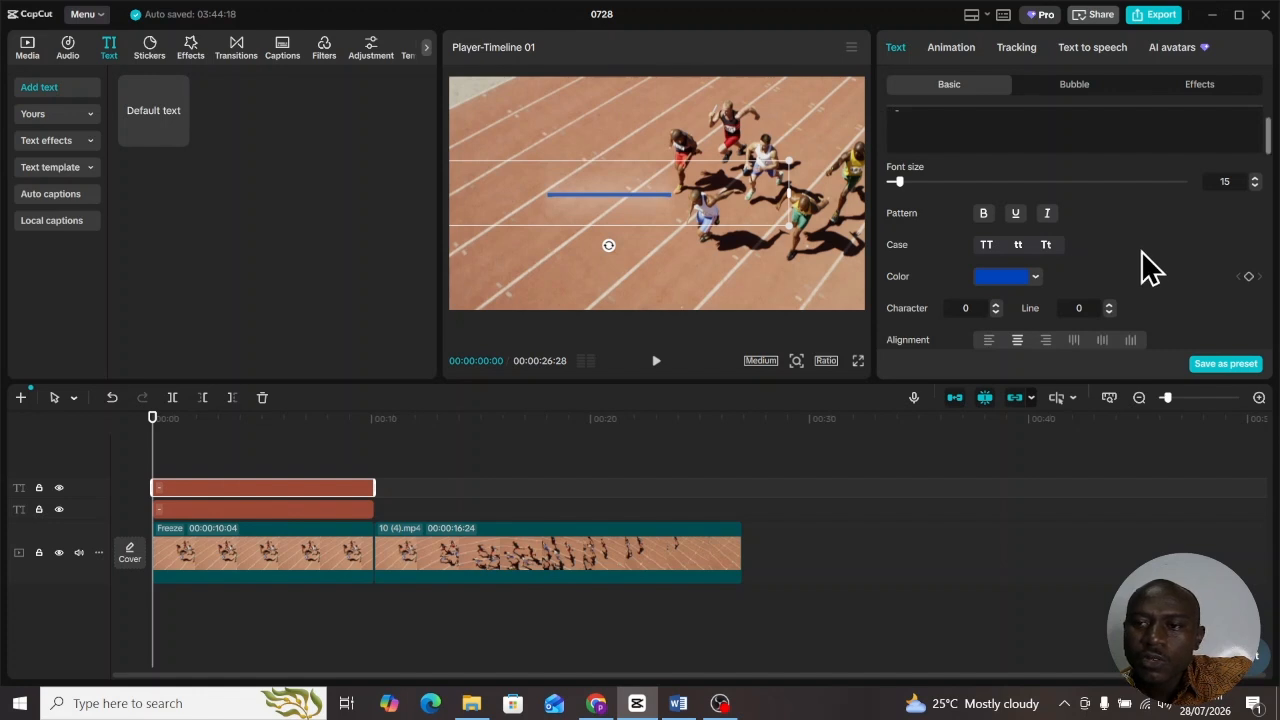
scroll(1142, 250, "down", 1)
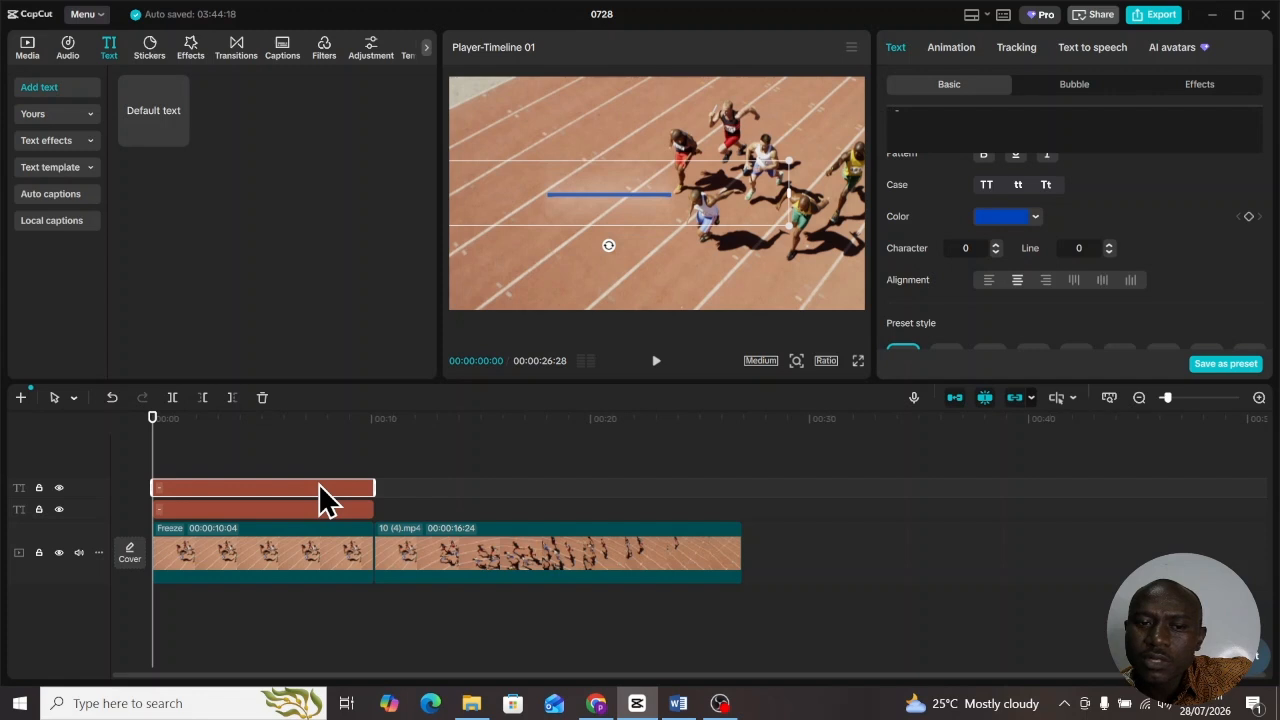
- Turn off Glow on the blue upper bar while the white lower bar keeps its glow
scroll(1186, 200, "down", 5)
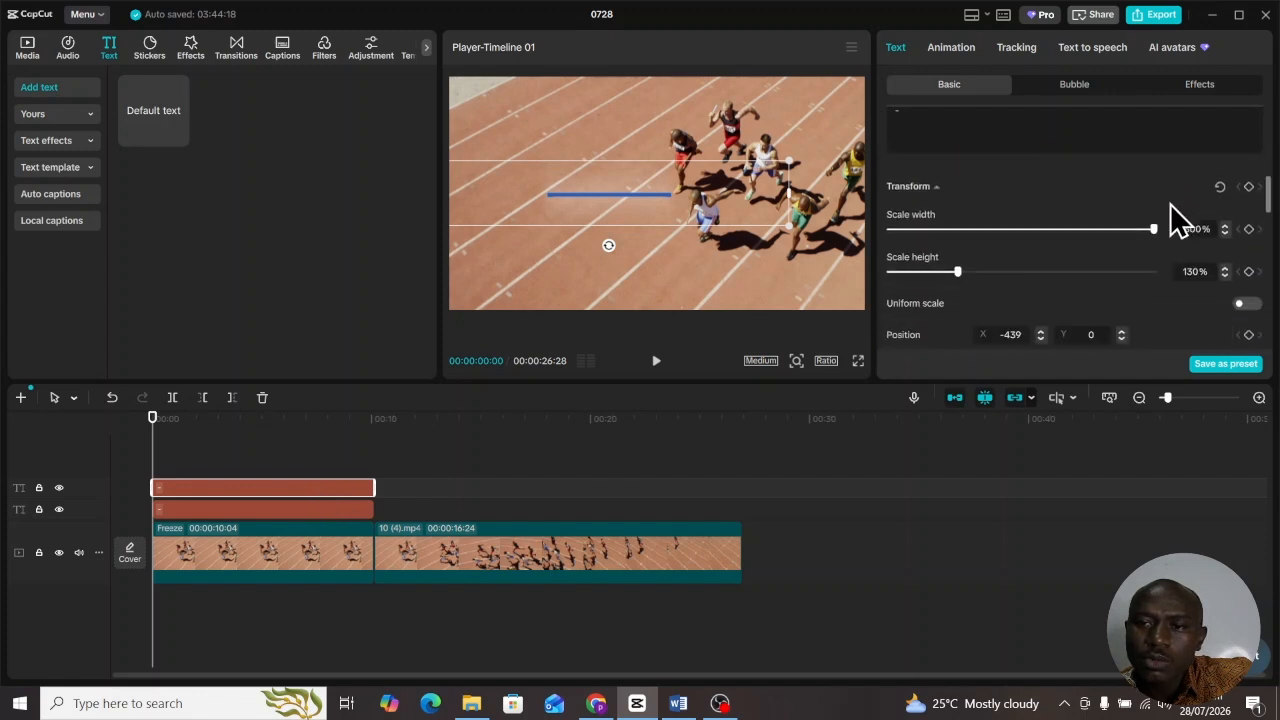
scroll(1178, 220, "down", 6)
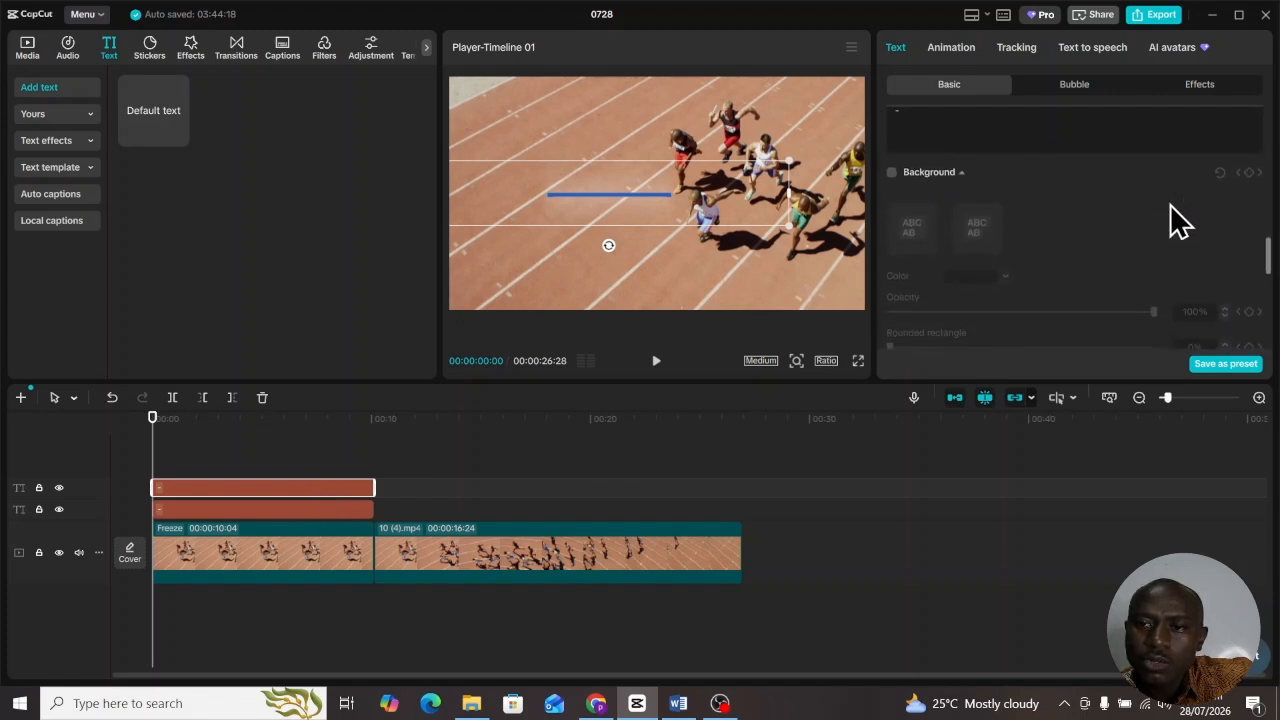
scroll(1176, 220, "down", 4)
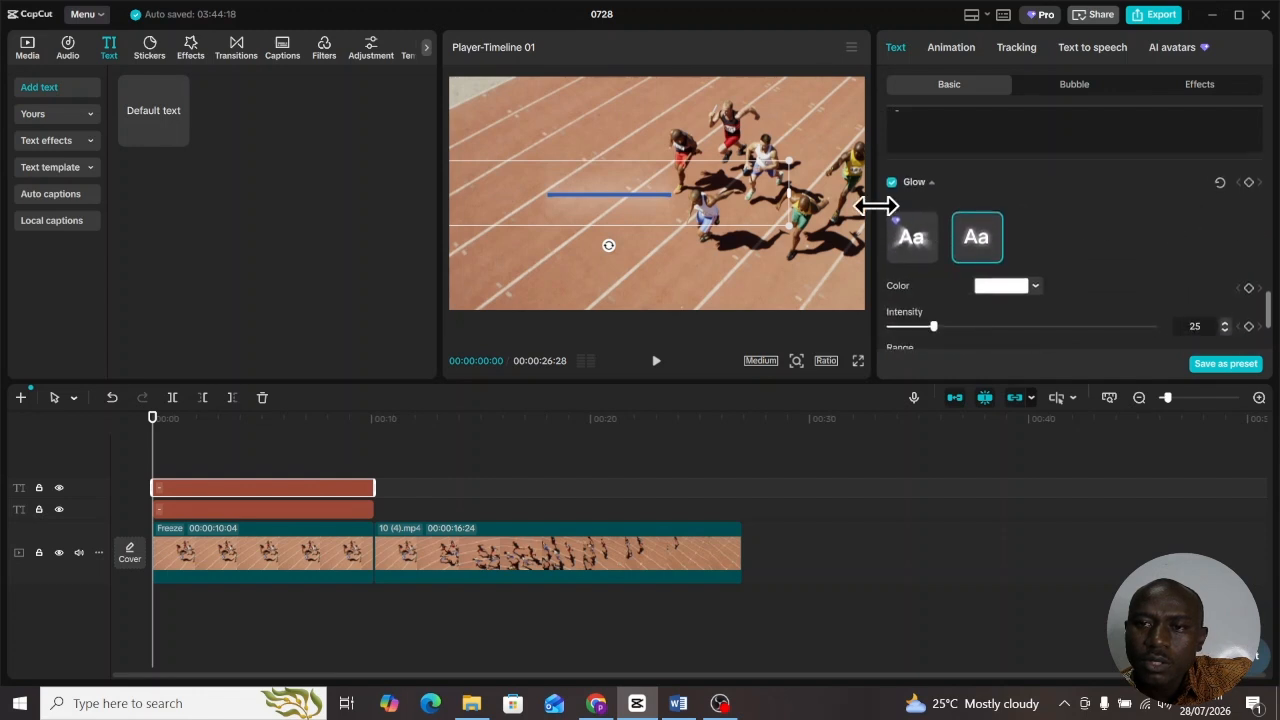
left_click(891, 183)
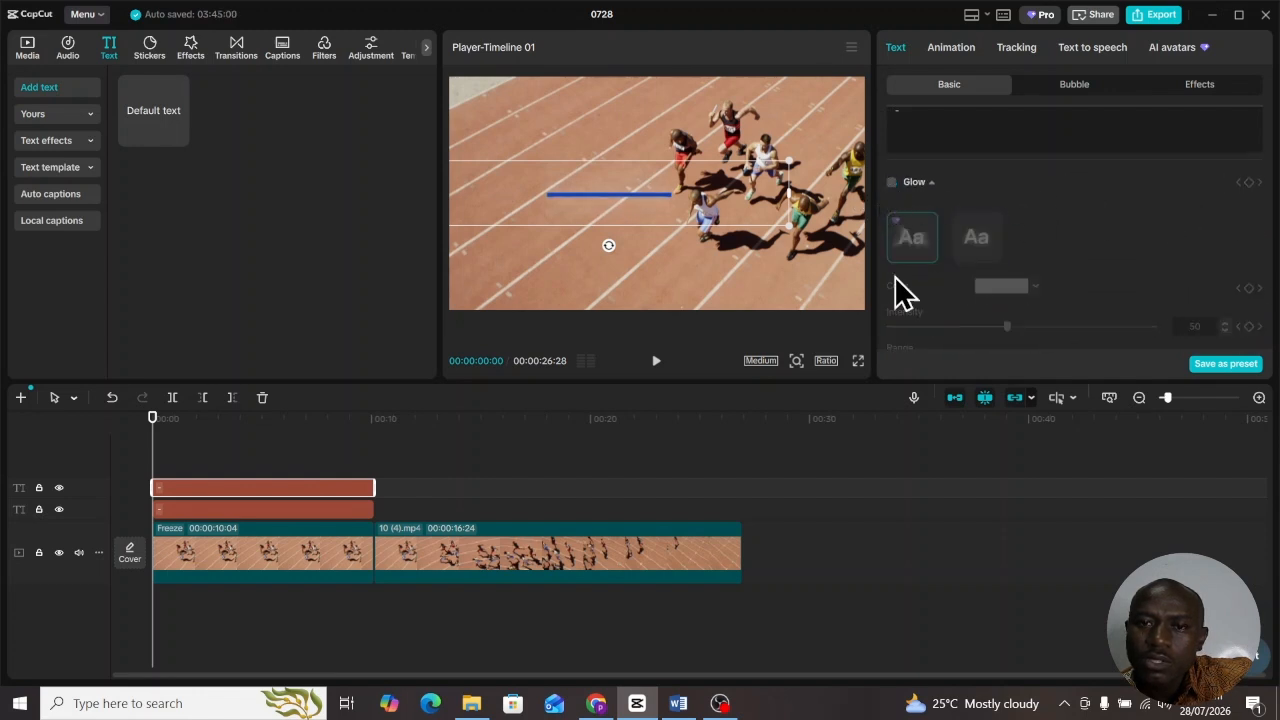
left_click(307, 511)
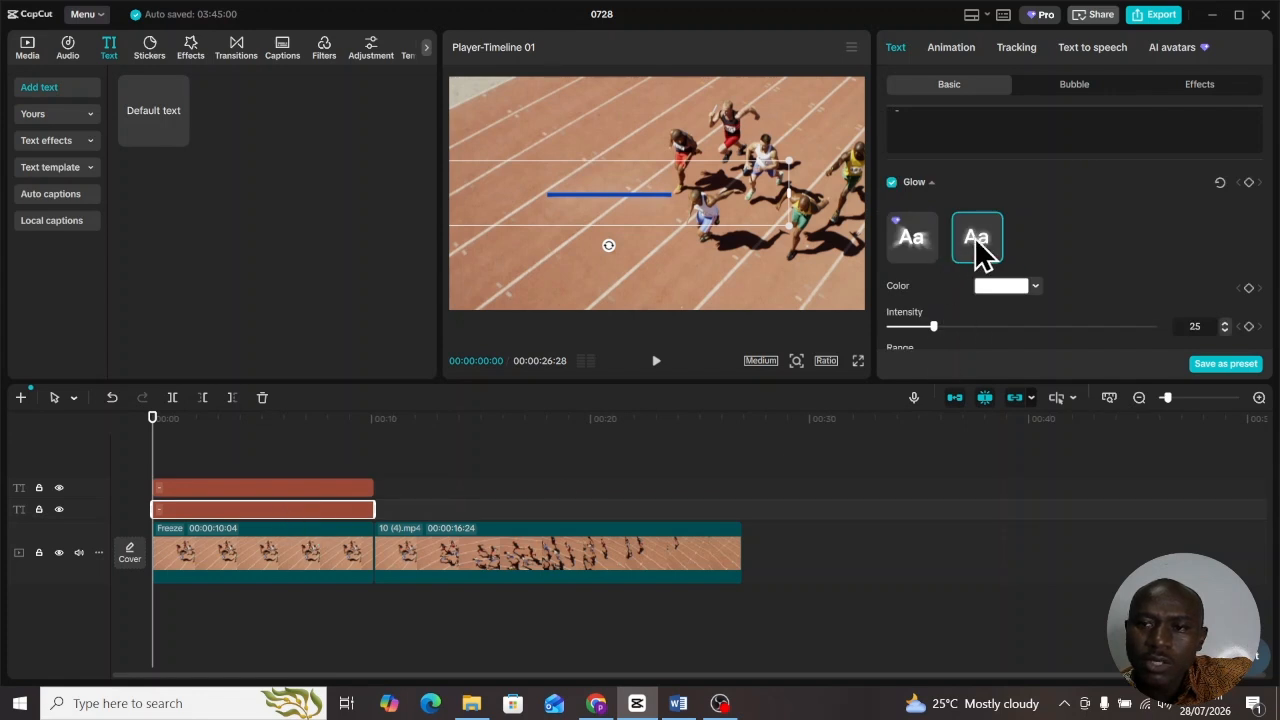
left_click(320, 488)
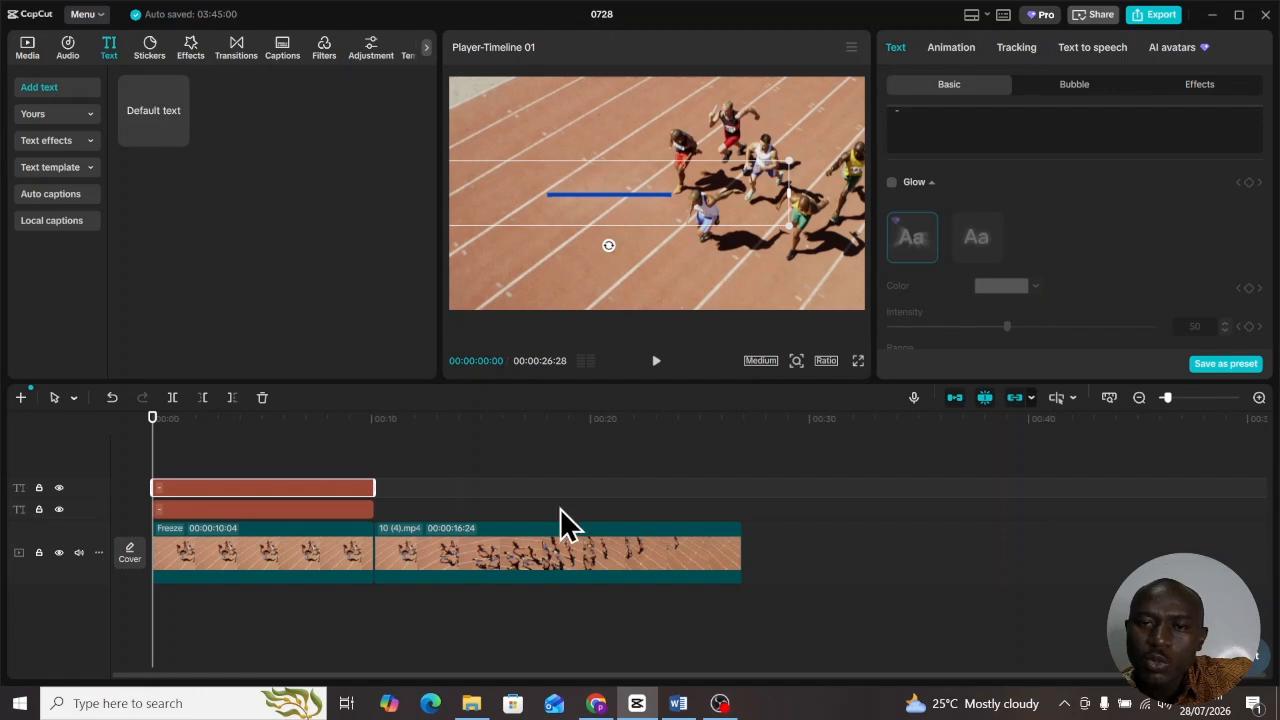
left_click(223, 489)
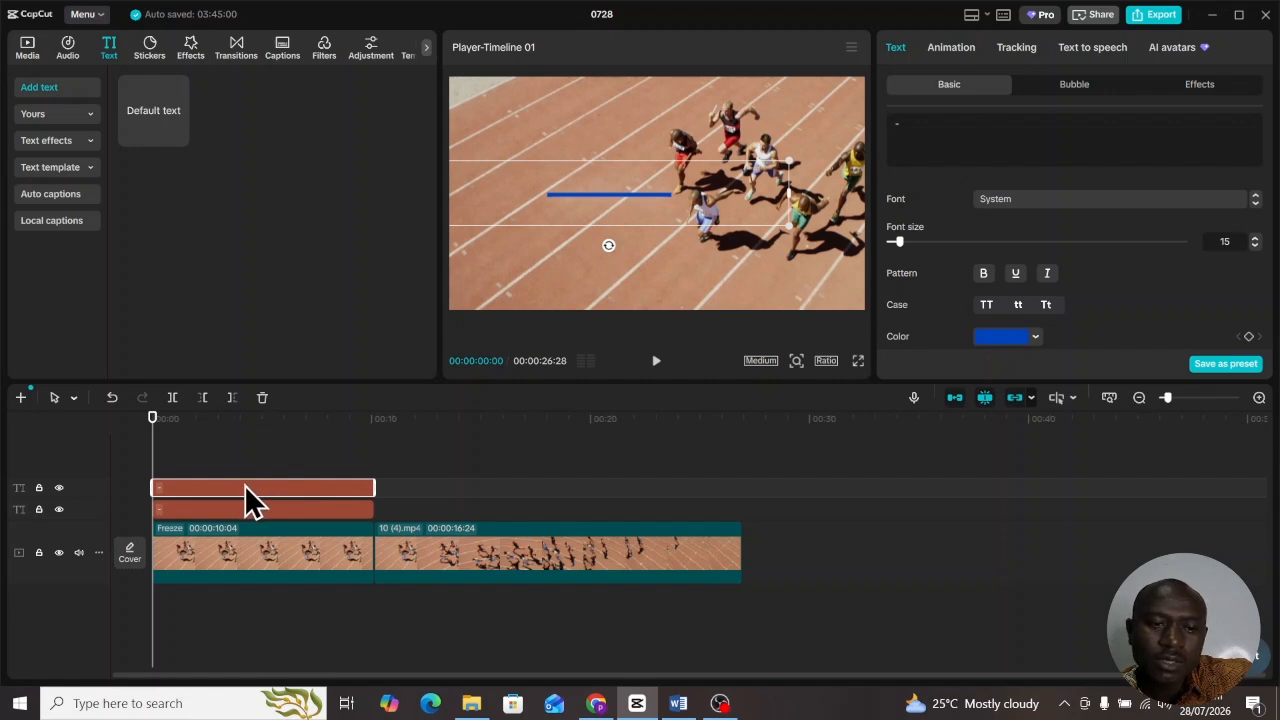
- Merge both text clips into a compound clip and add a Split mask rotated to -90°
right_click(244, 487)
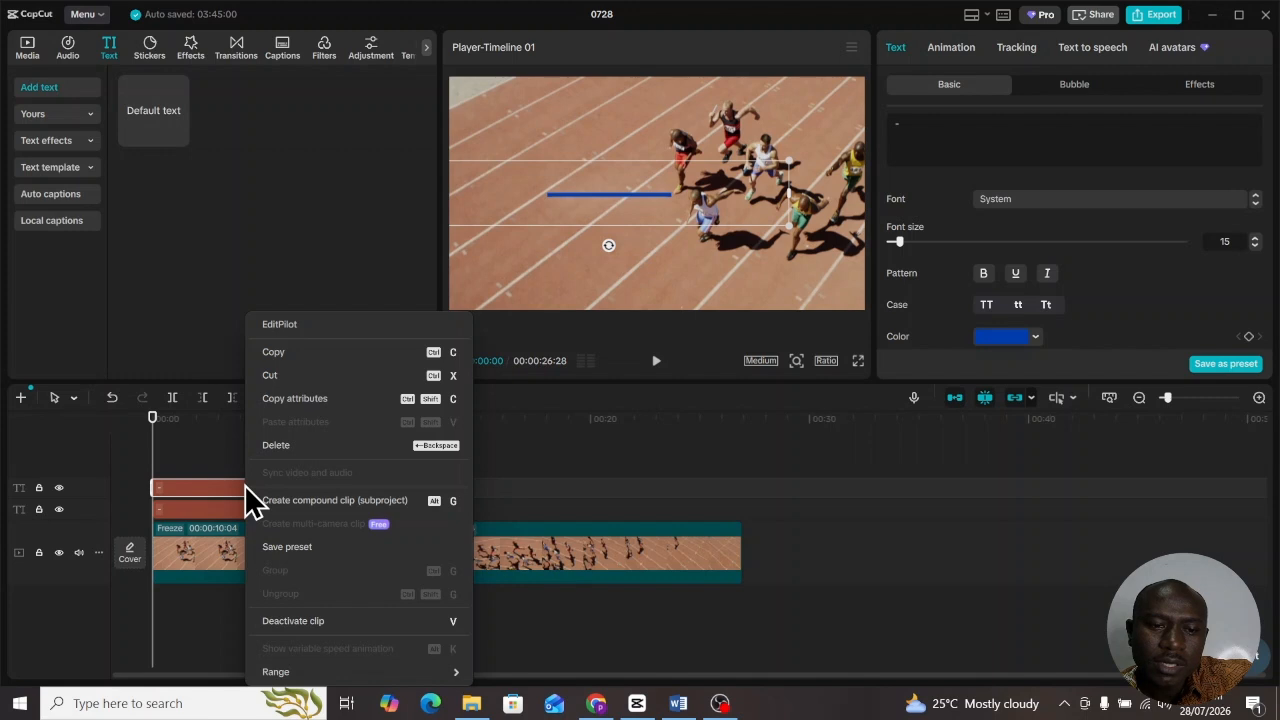
left_click(304, 499)
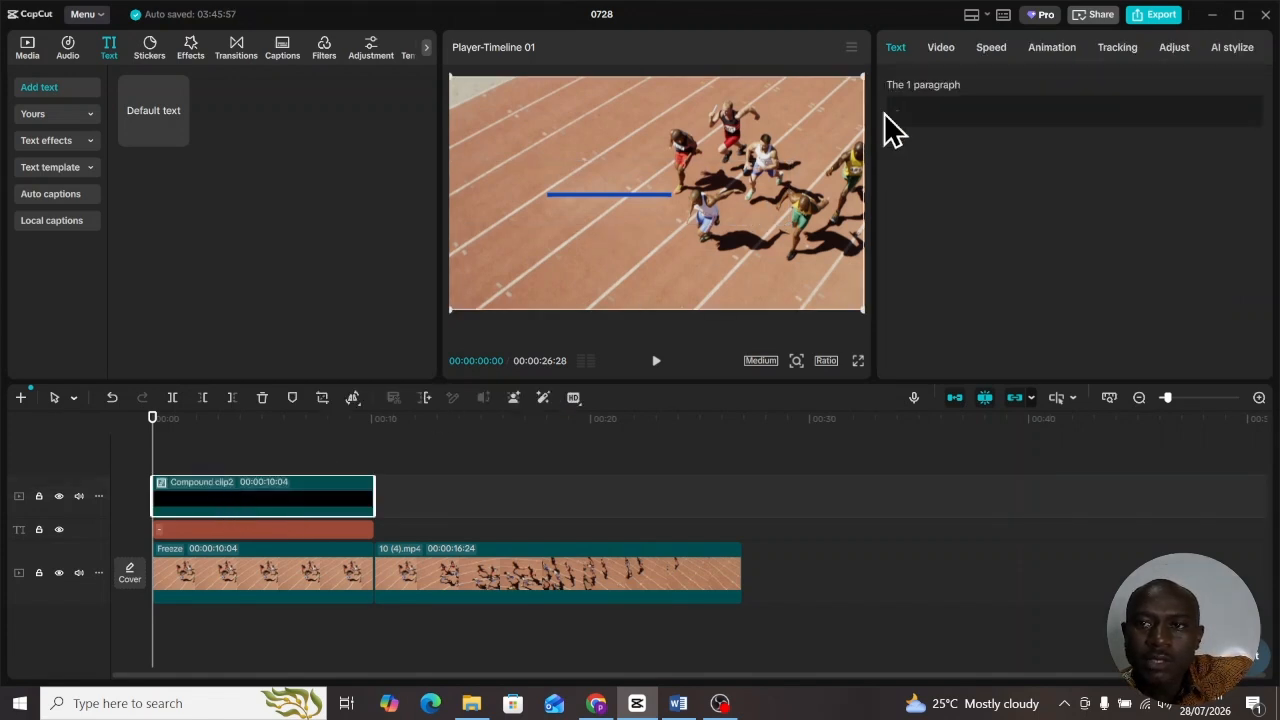
left_click(945, 52)
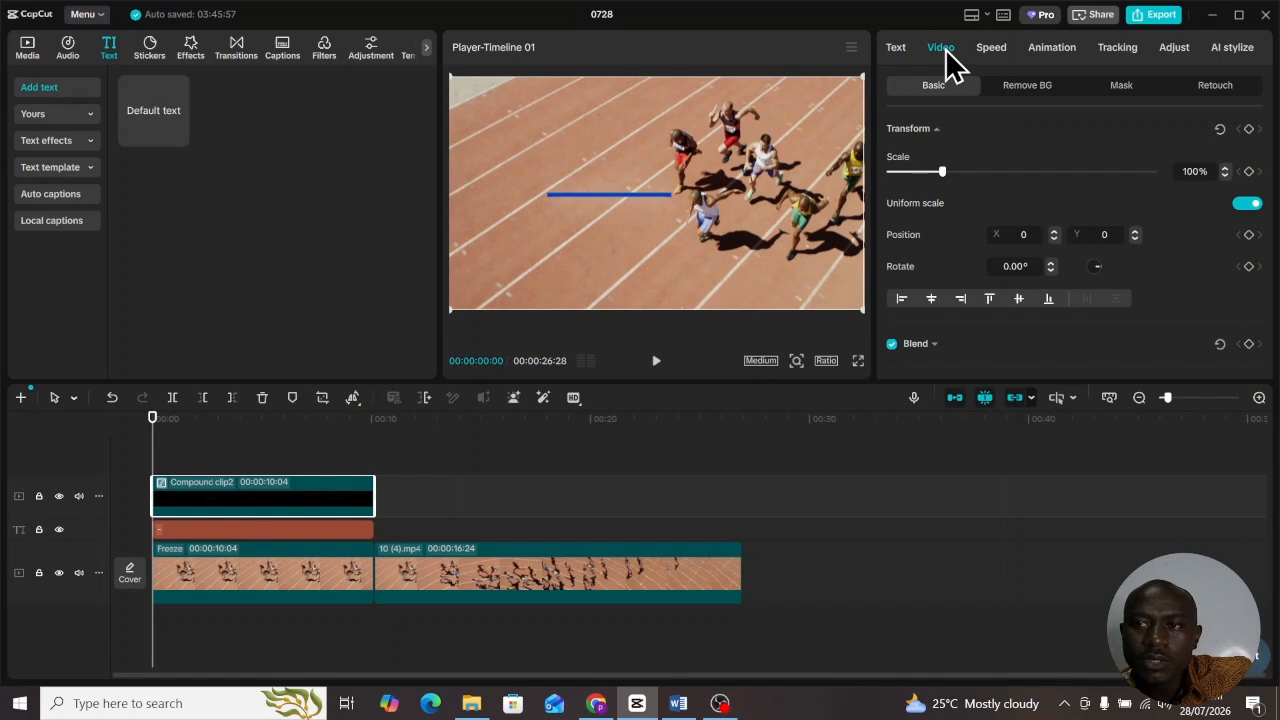
left_click(1121, 92)
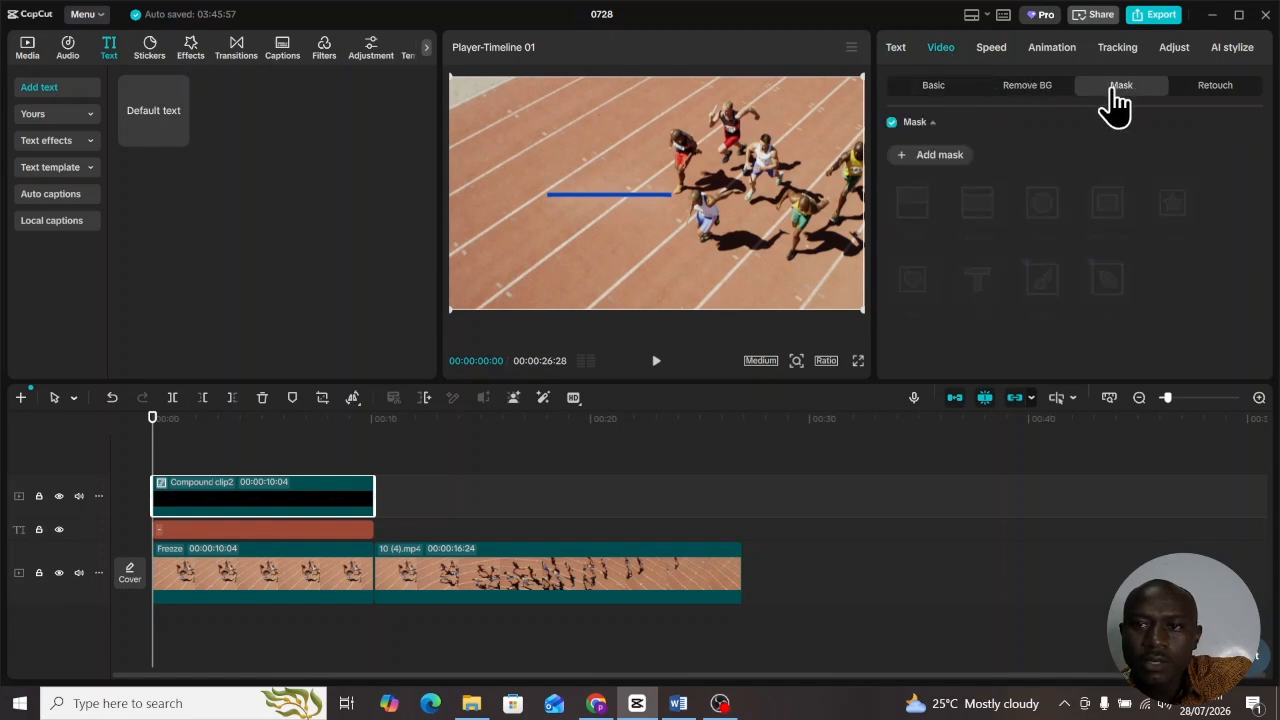
left_click(925, 156)
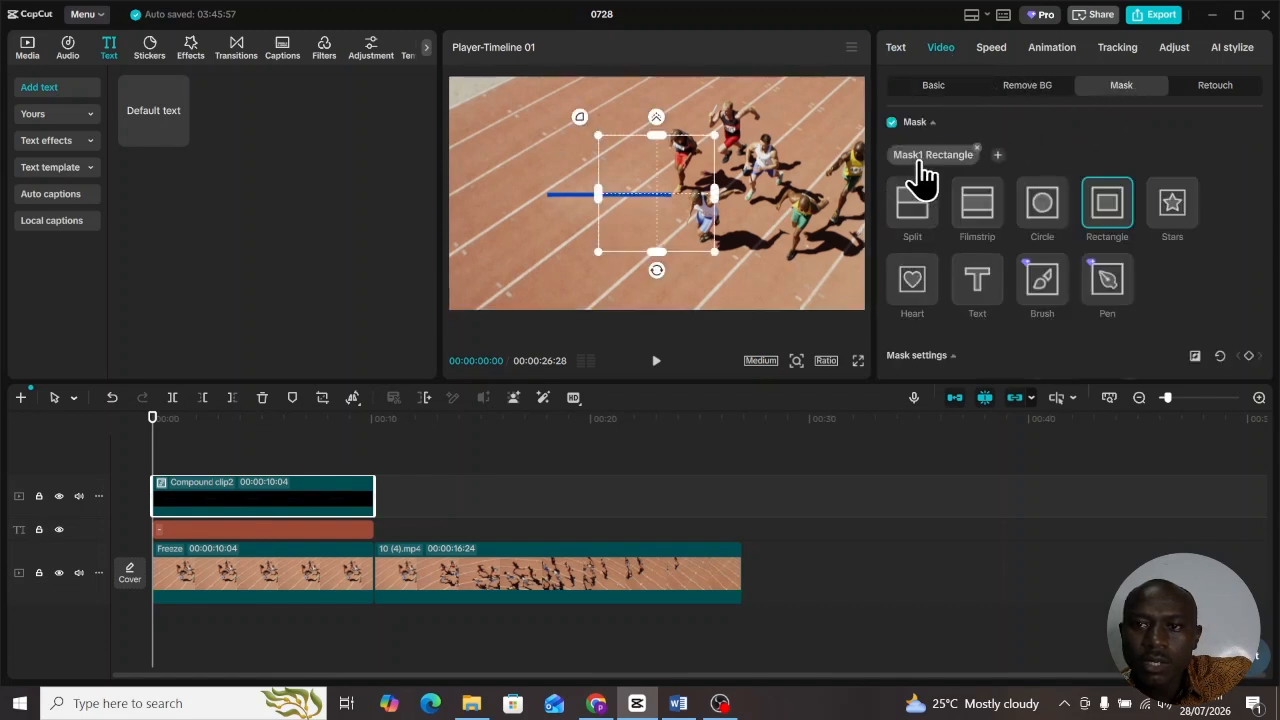
left_click(914, 216)
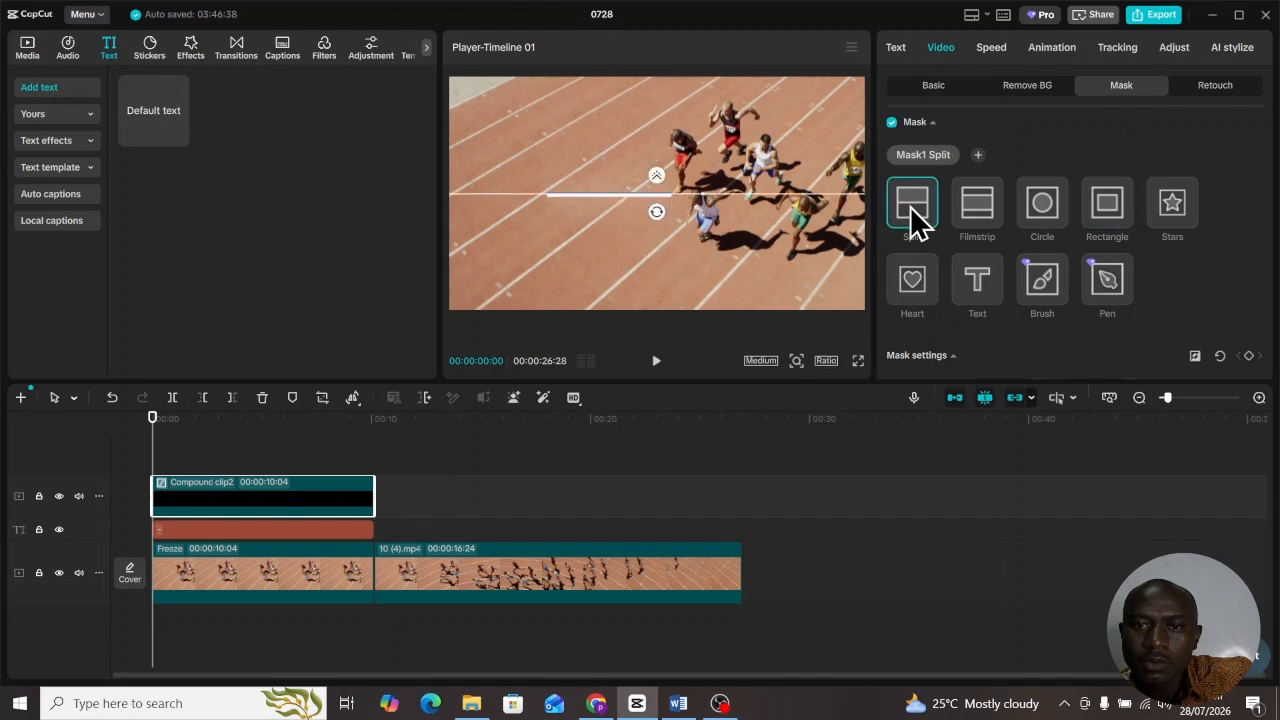
left_click_drag(656, 211, 682, 200)
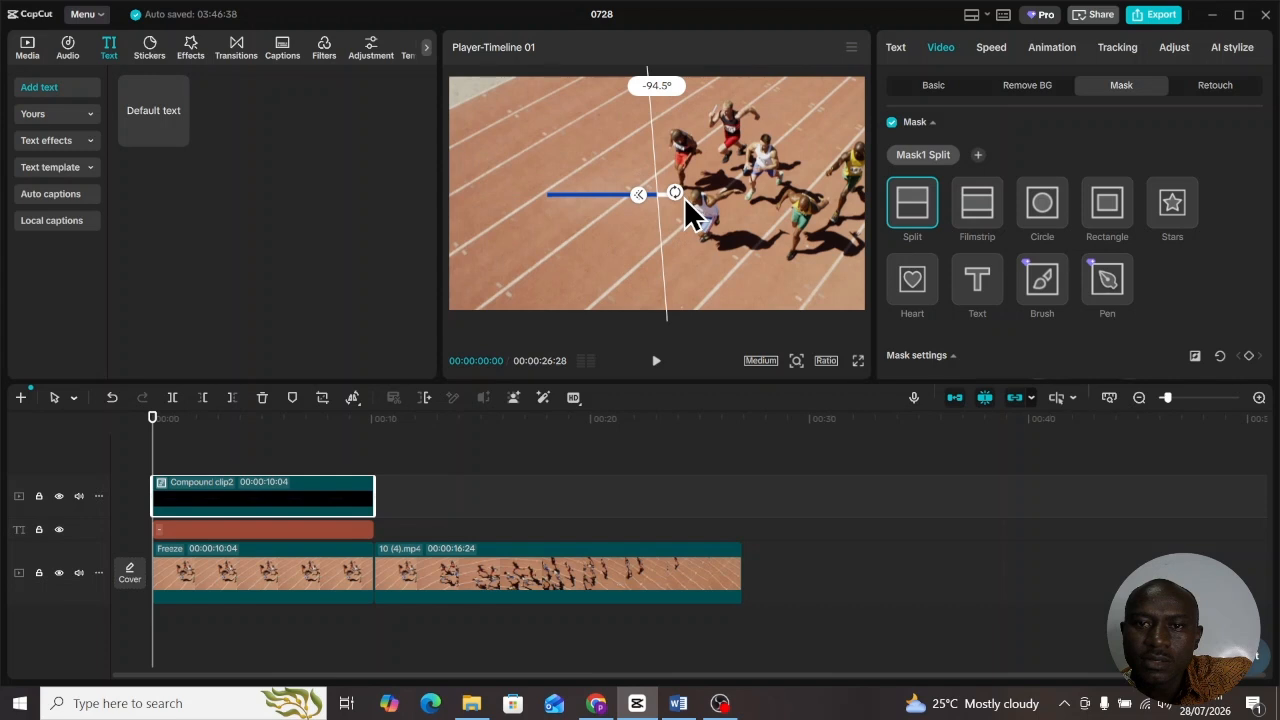
left_click_drag(686, 201, 683, 199)
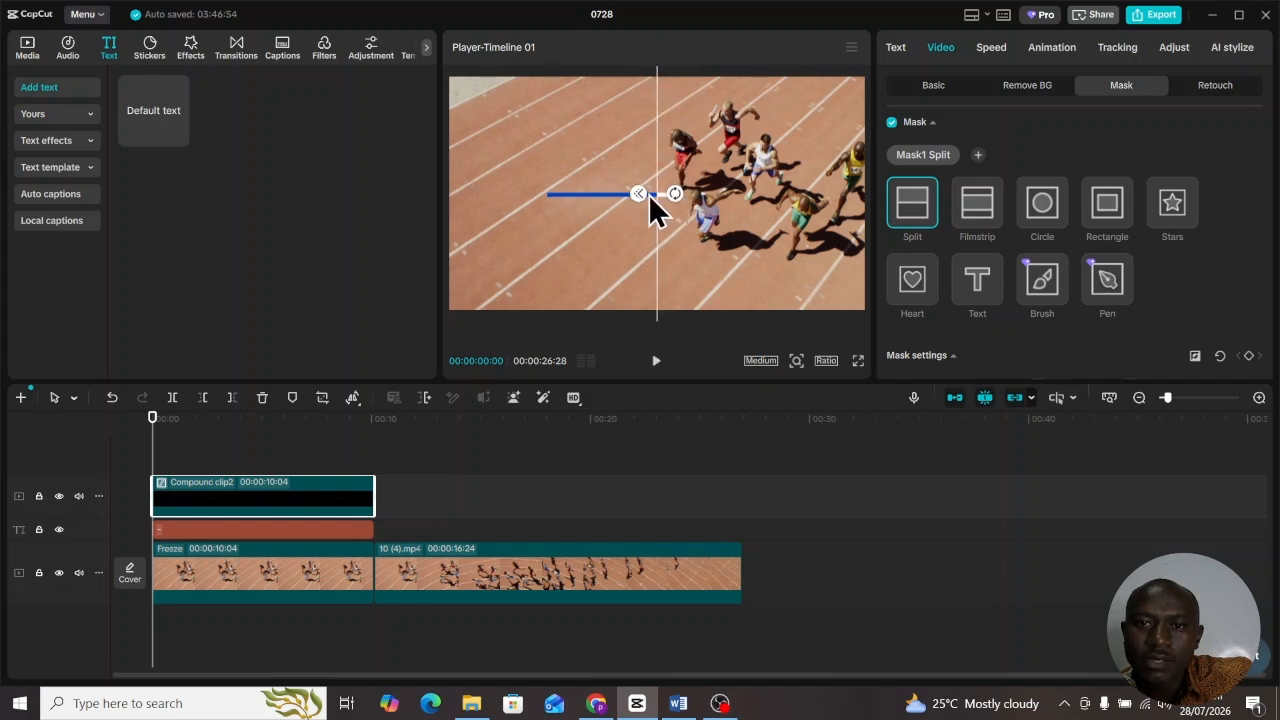
- Keyframe the split mask to slide from the bar's left end to its right end near the clip end
left_click_drag(688, 152, 578, 163)
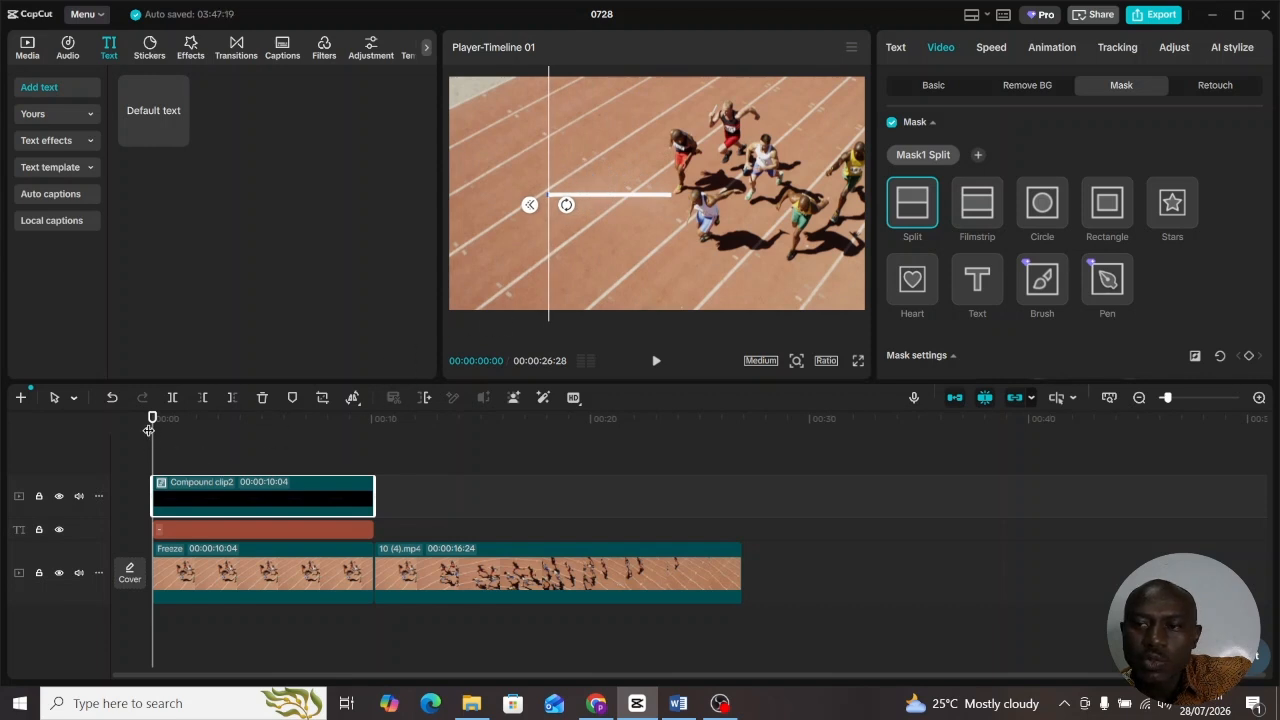
scroll(1186, 186, "down", 2)
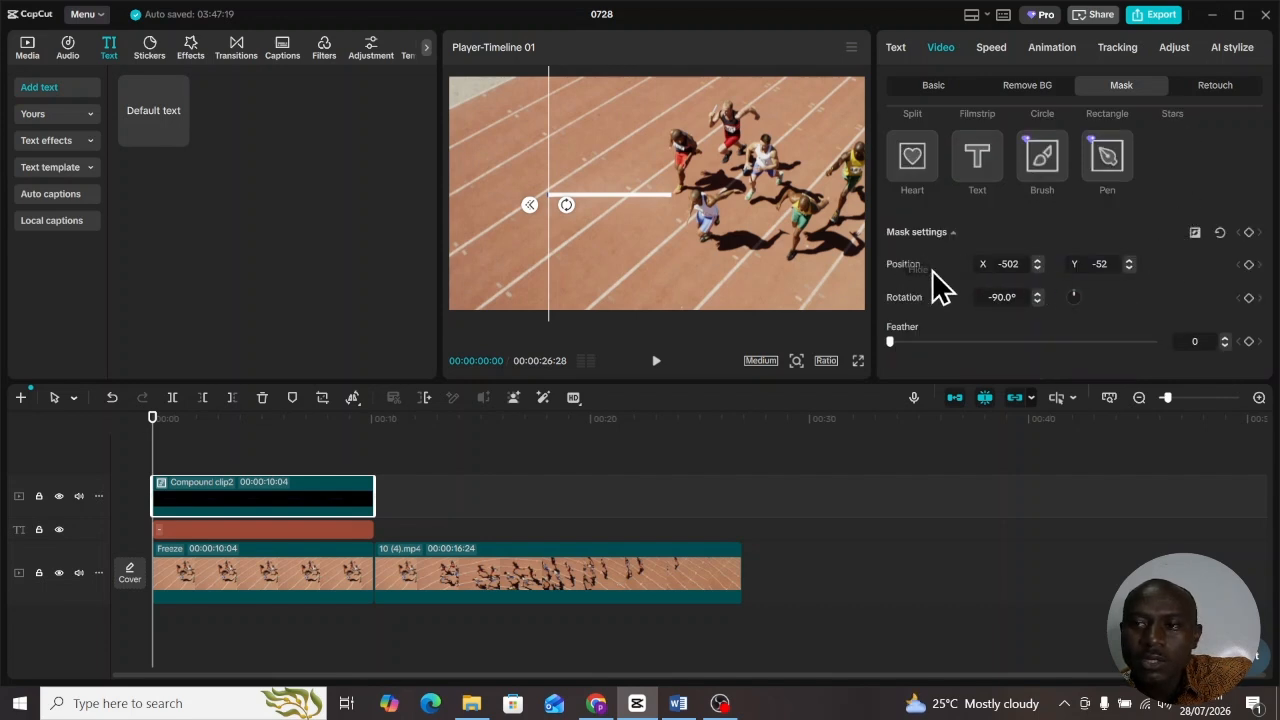
left_click(1249, 265)
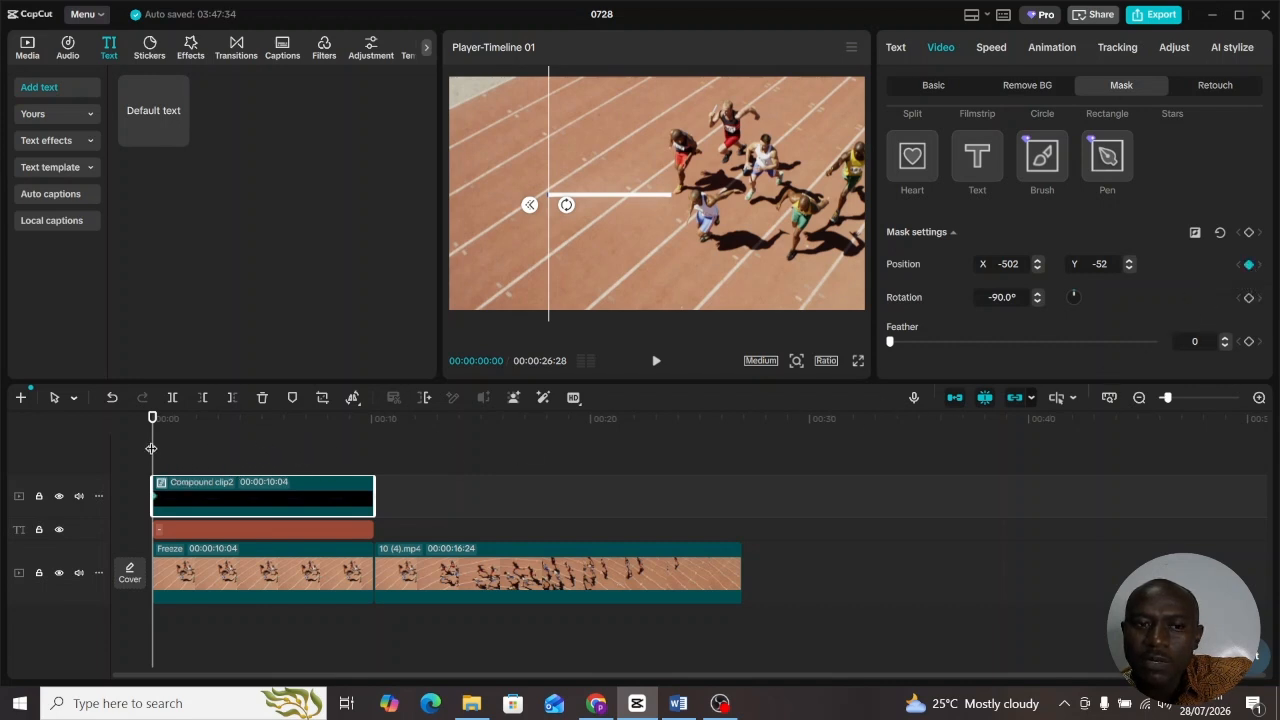
left_click_drag(151, 448, 369, 448)
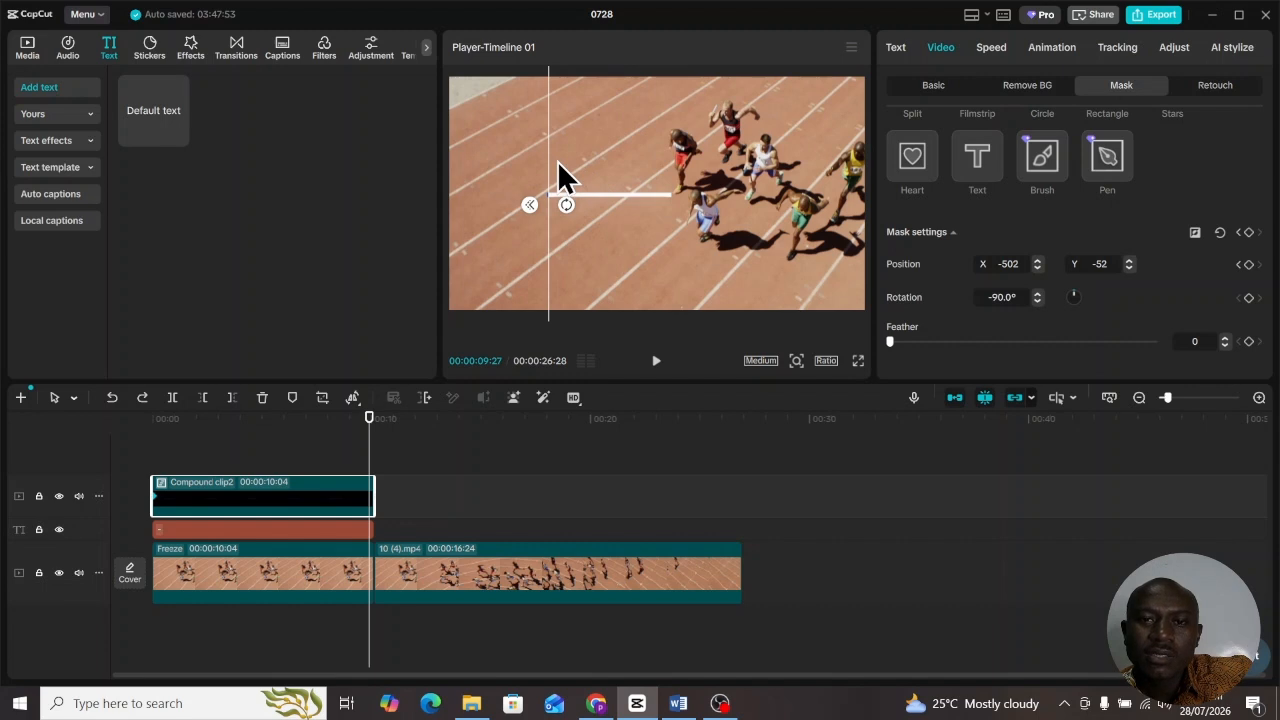
left_click_drag(557, 162, 680, 173)
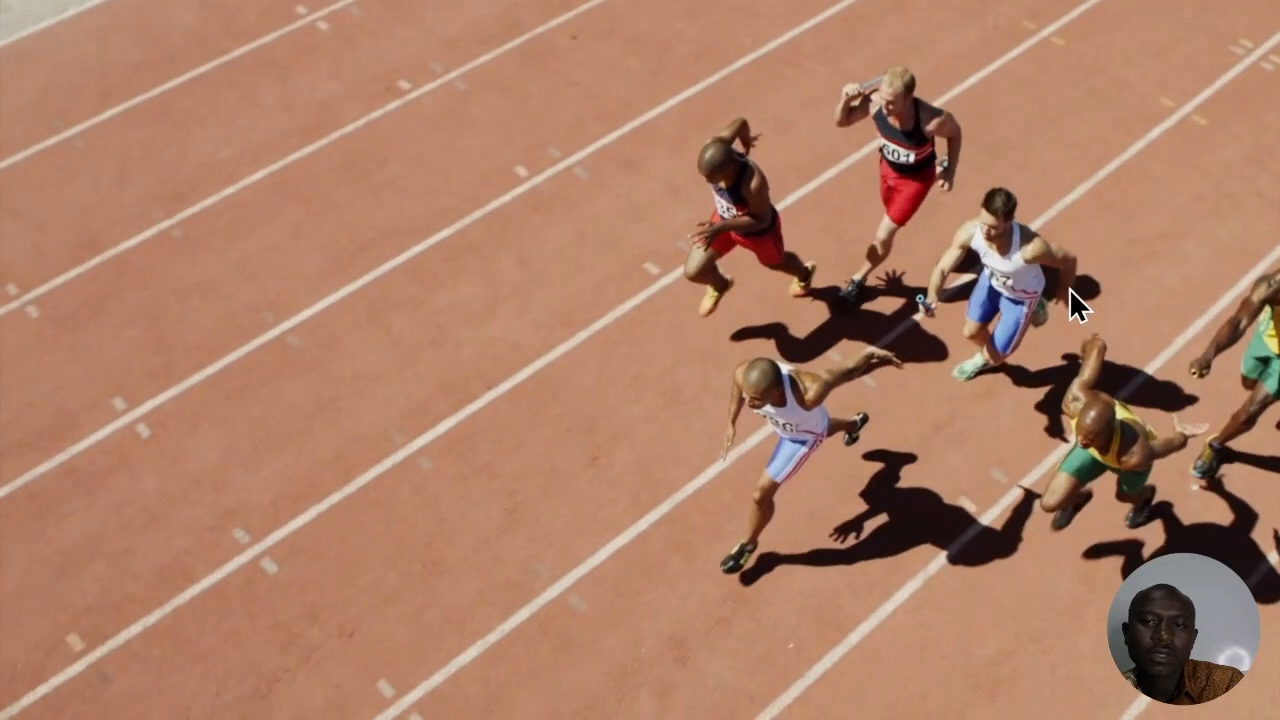
- Leave full-screen preview and scrub the timeline to check the blue bar filling left to right
key("Escape")
left_click_drag(389, 418, 374, 494)
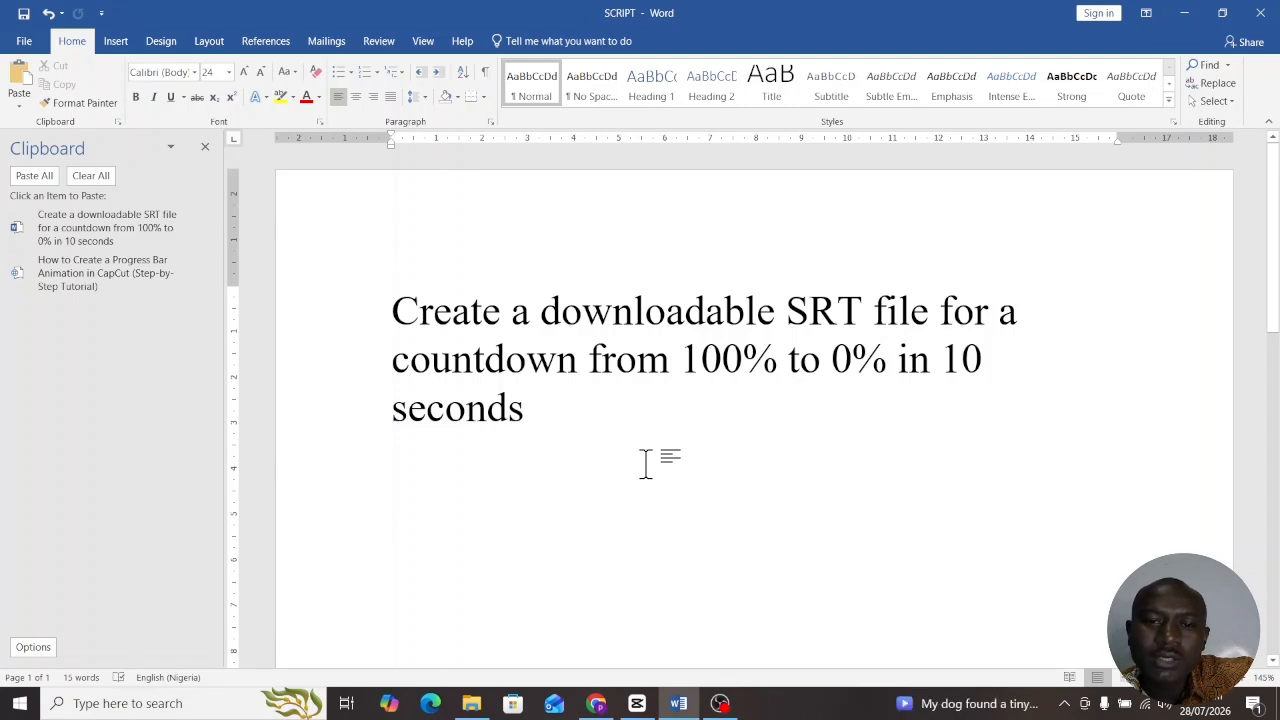
- Copy the 100% to 0% ten-second SRT countdown request sentence from the Word script for ChatGPT
left_click_drag(600, 443, 403, 277)
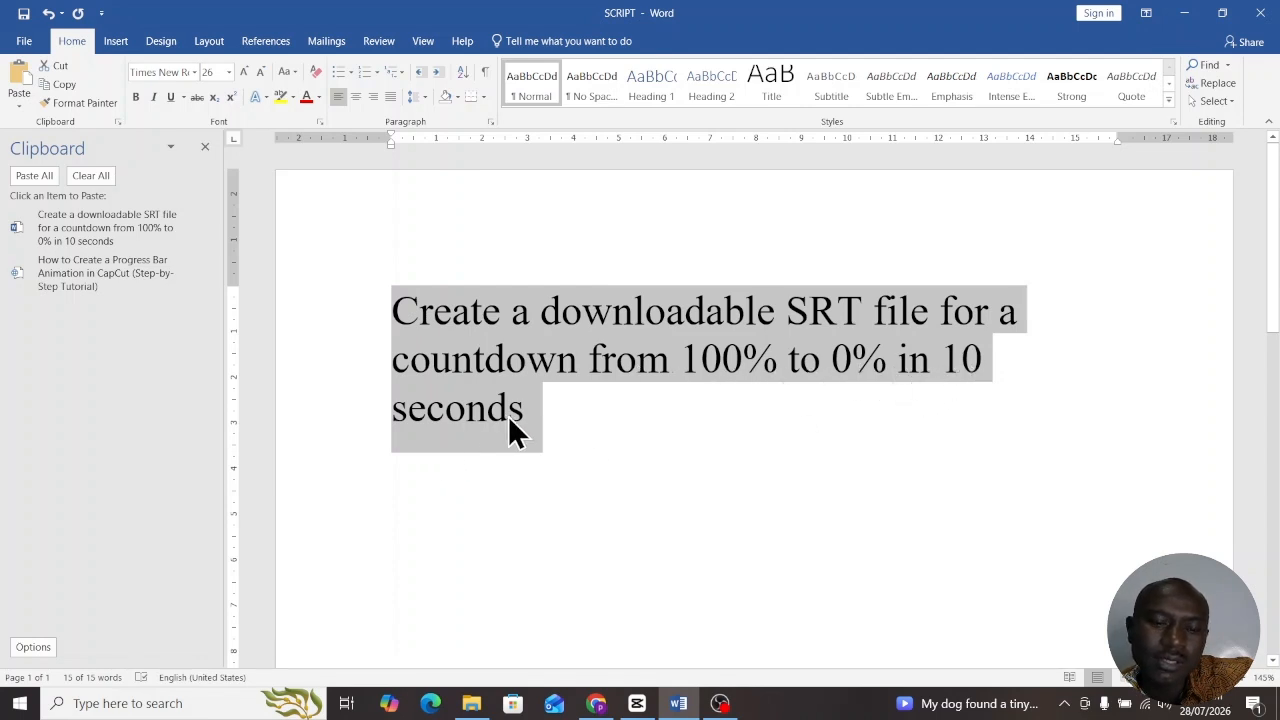
right_click(577, 313)
left_click(618, 342)
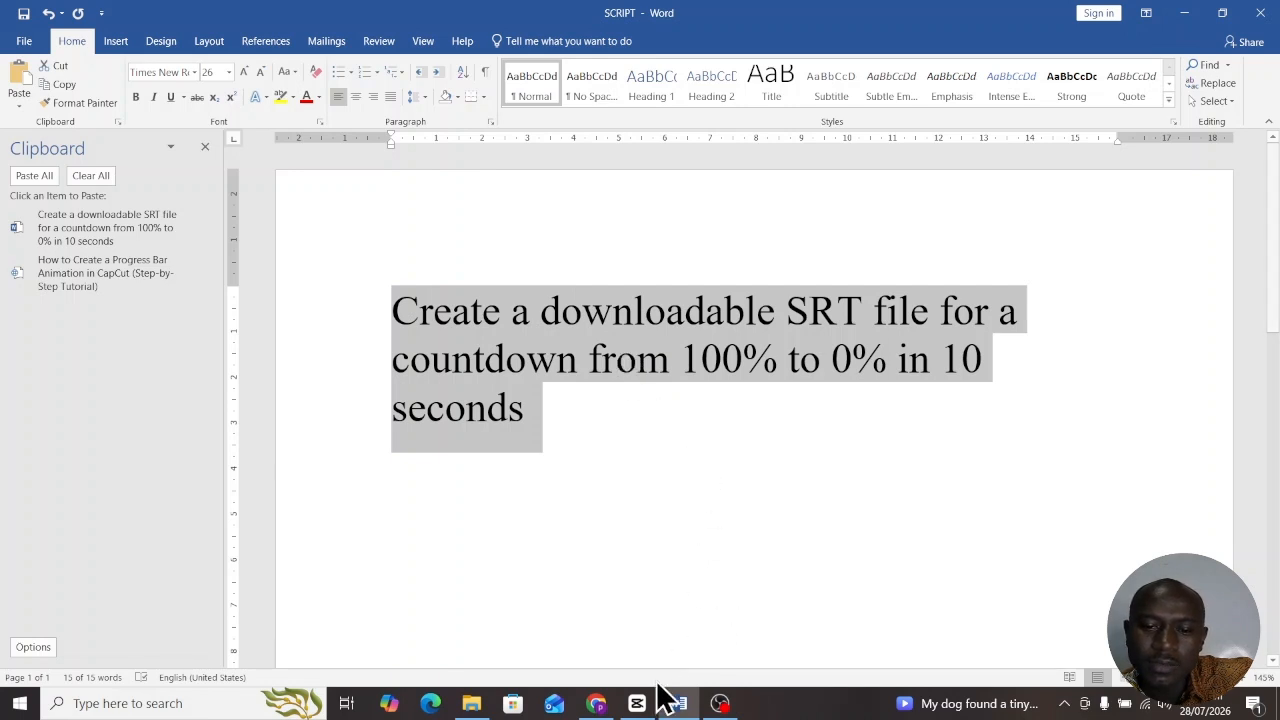
left_click(596, 703)
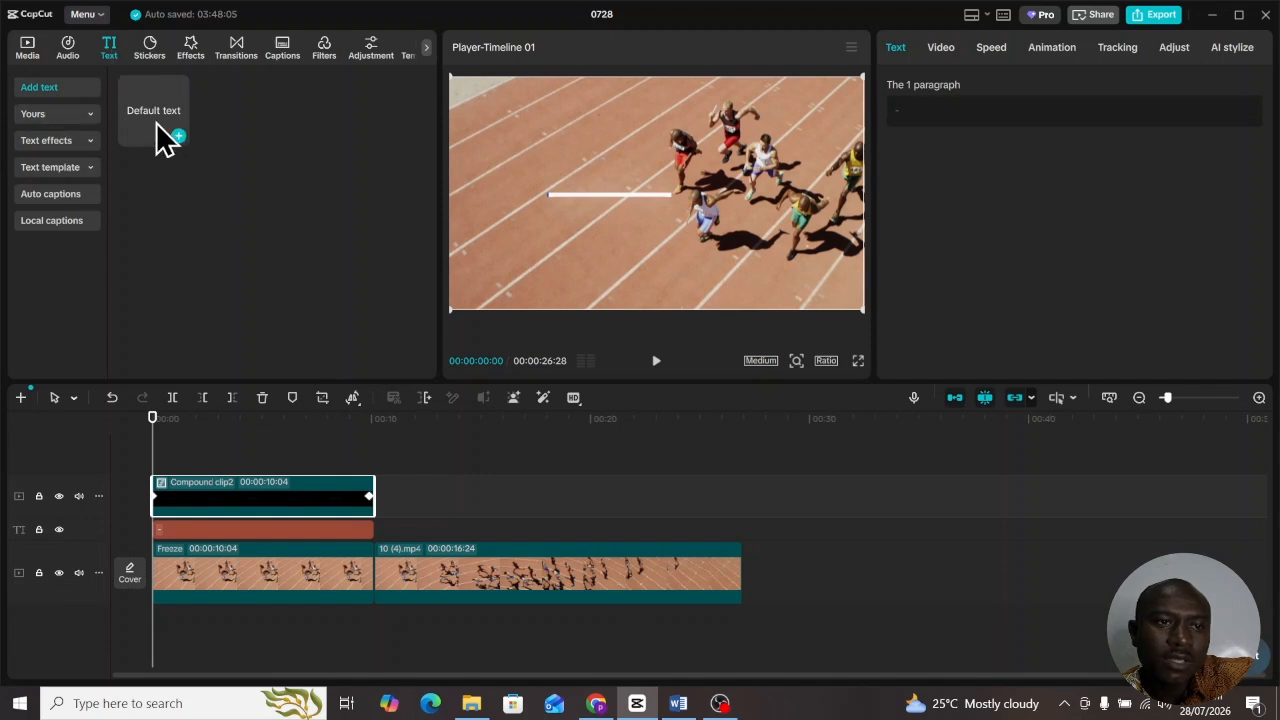
- Import countdown_100_to_0_10_seconds.srt as local captions, place it on a new timeline track, and select it
left_click(52, 222)
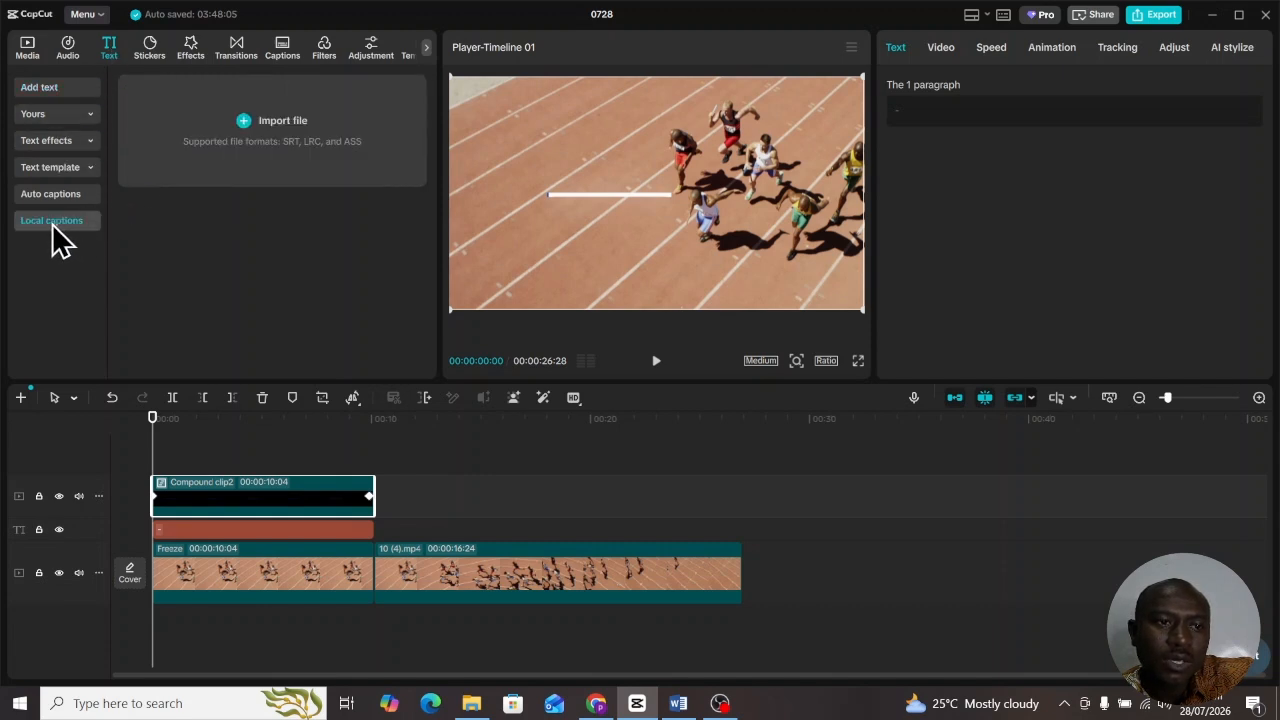
left_click(272, 124)
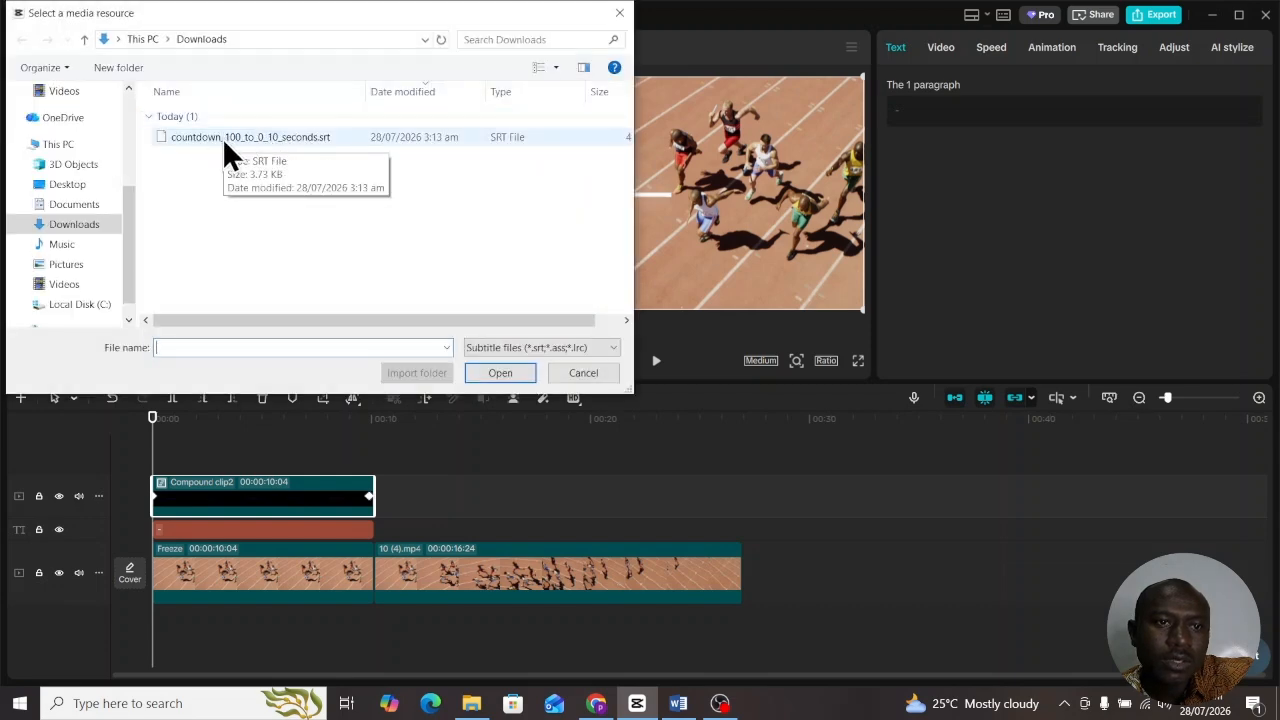
left_click(276, 137)
left_click(503, 377)
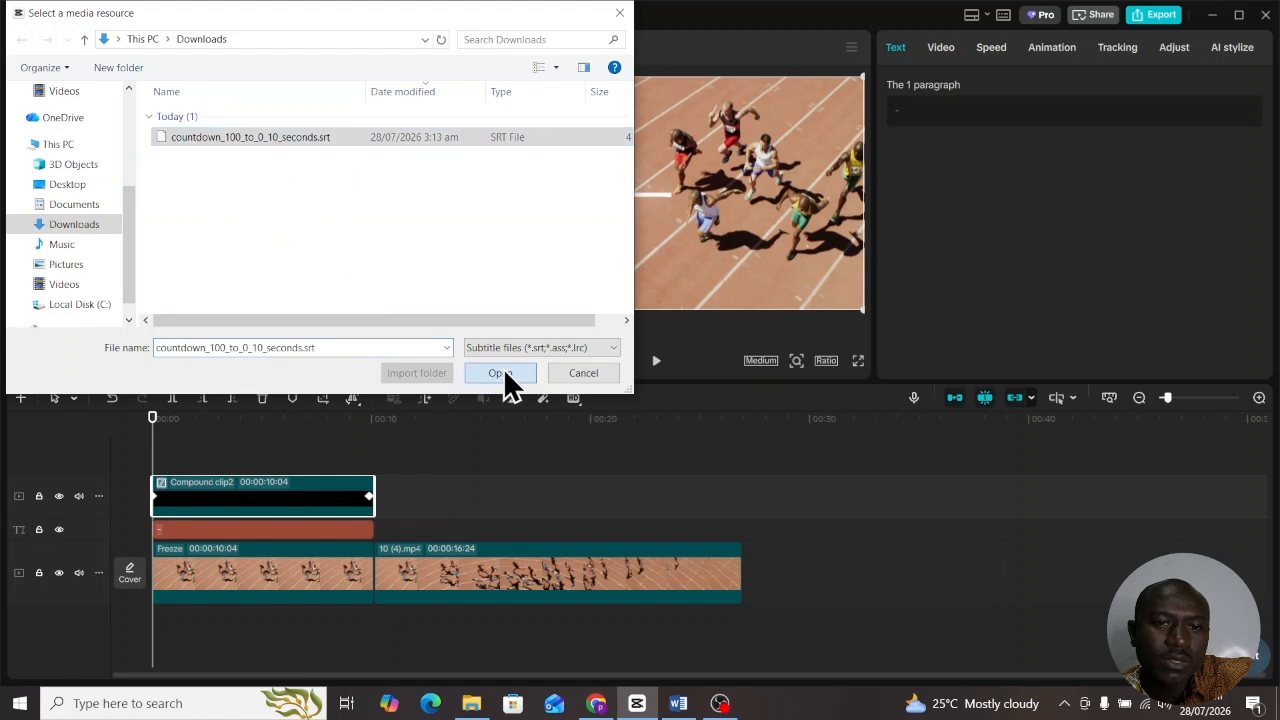
left_click_drag(148, 144, 159, 454)
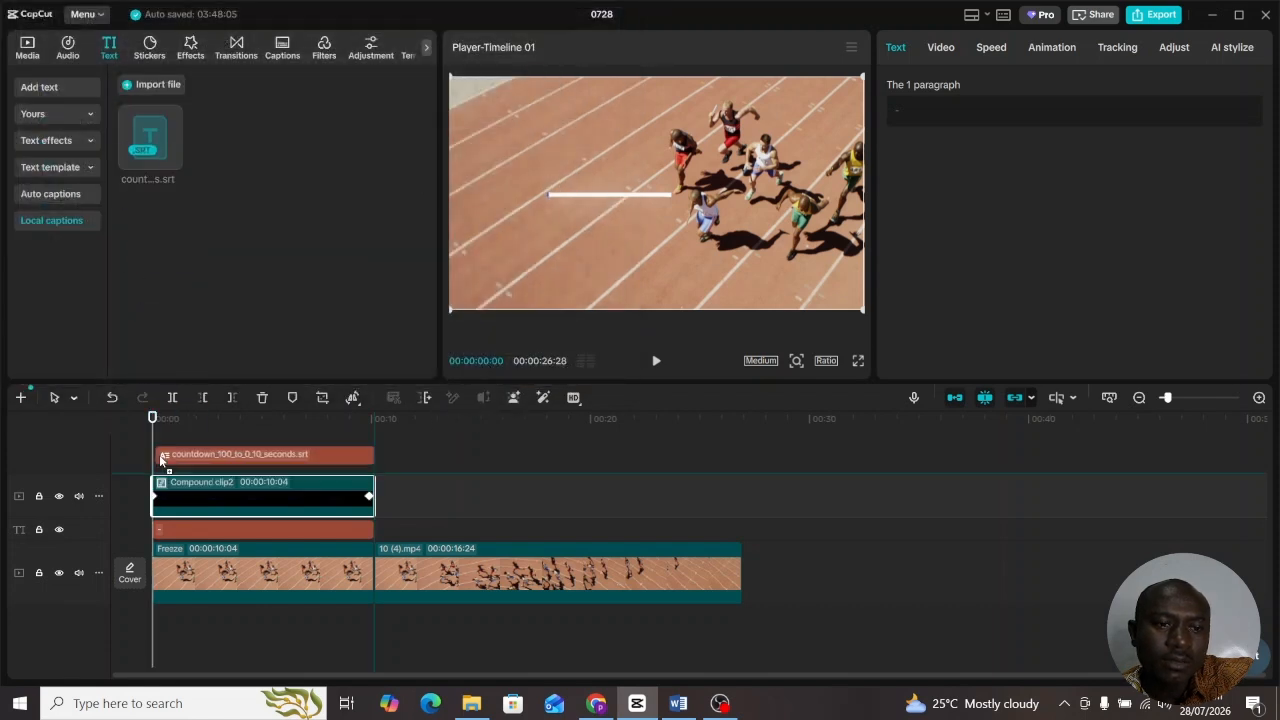
left_click(662, 287)
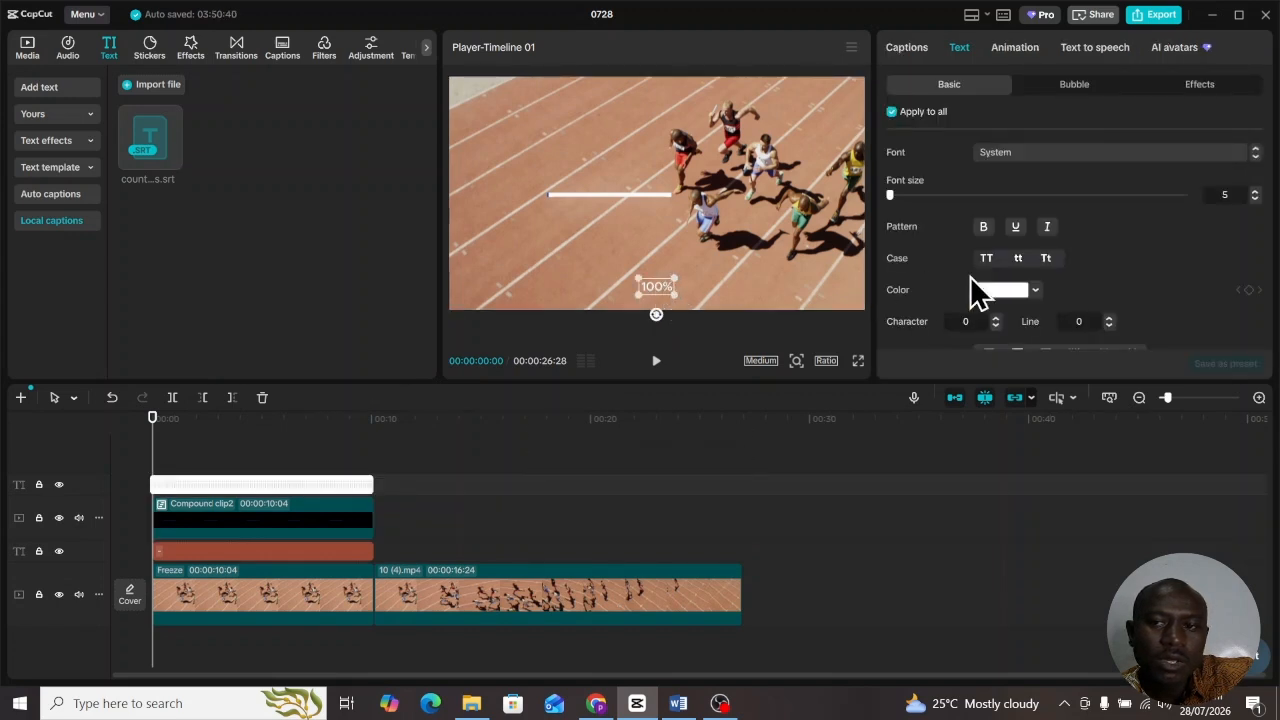
- Make the percentage captions green on a white background, just above the progress bar, at font size 6
left_click(1036, 291)
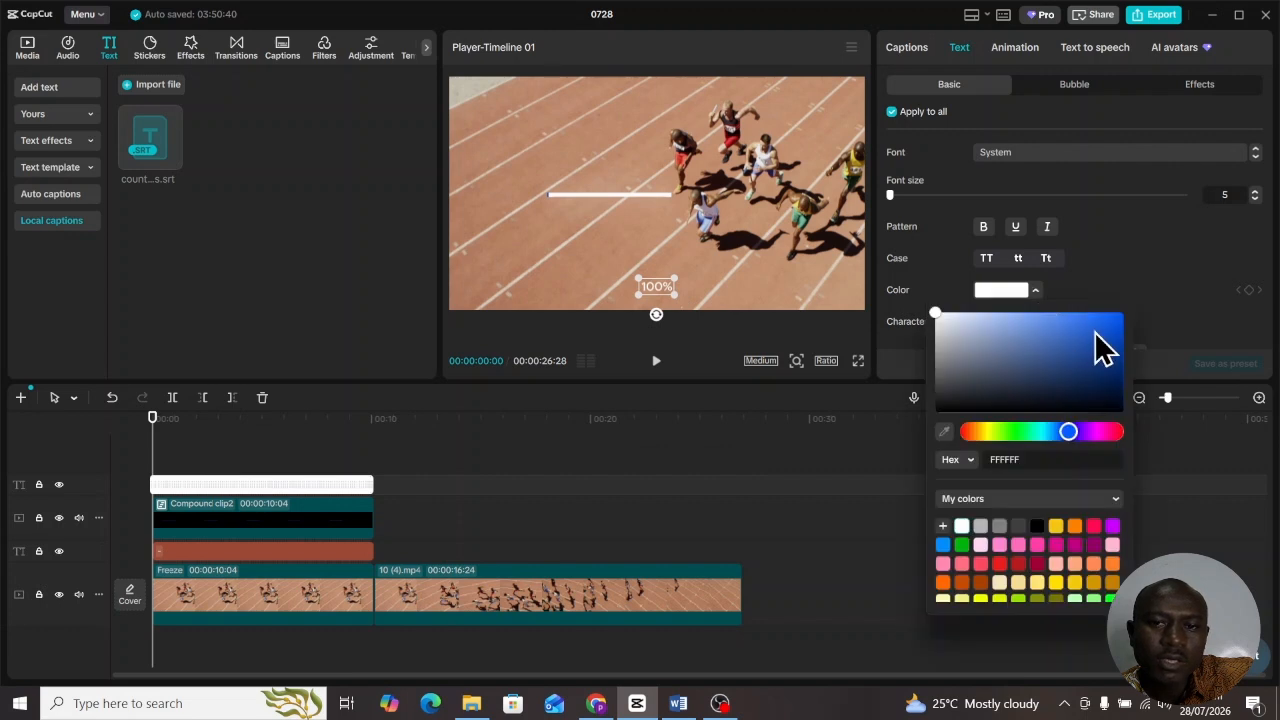
left_click(1094, 329)
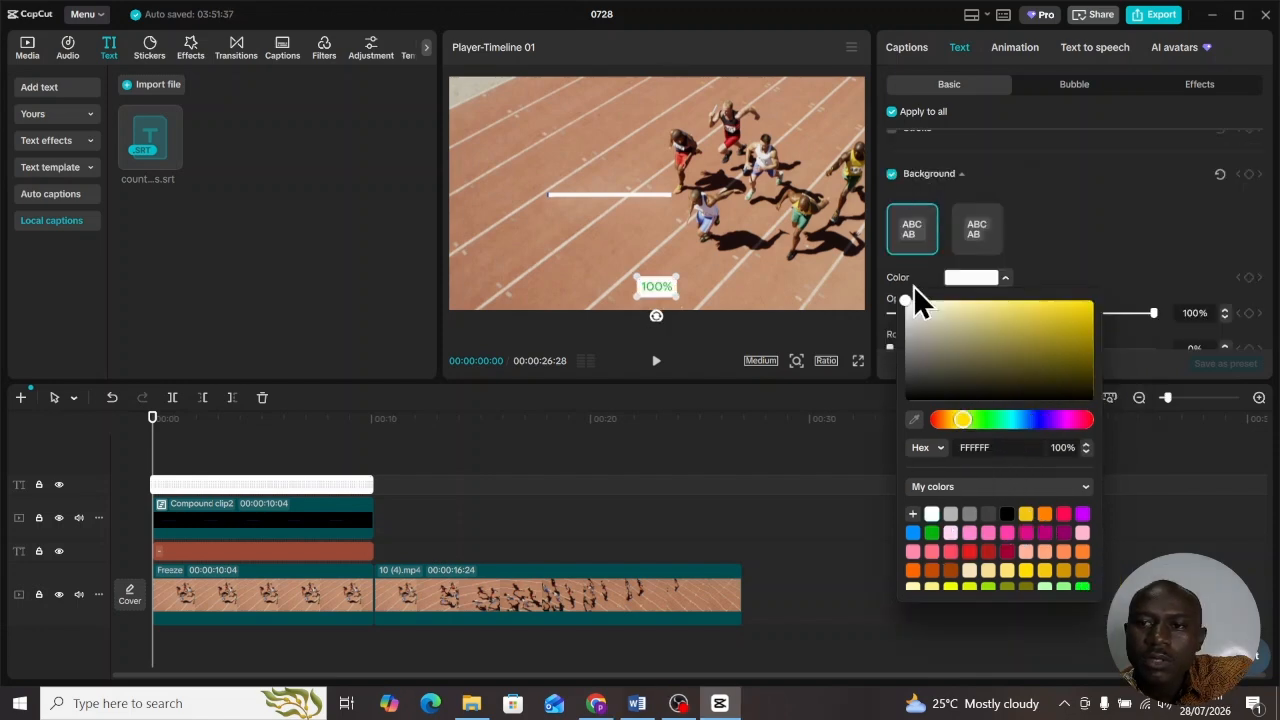
left_click(1045, 240)
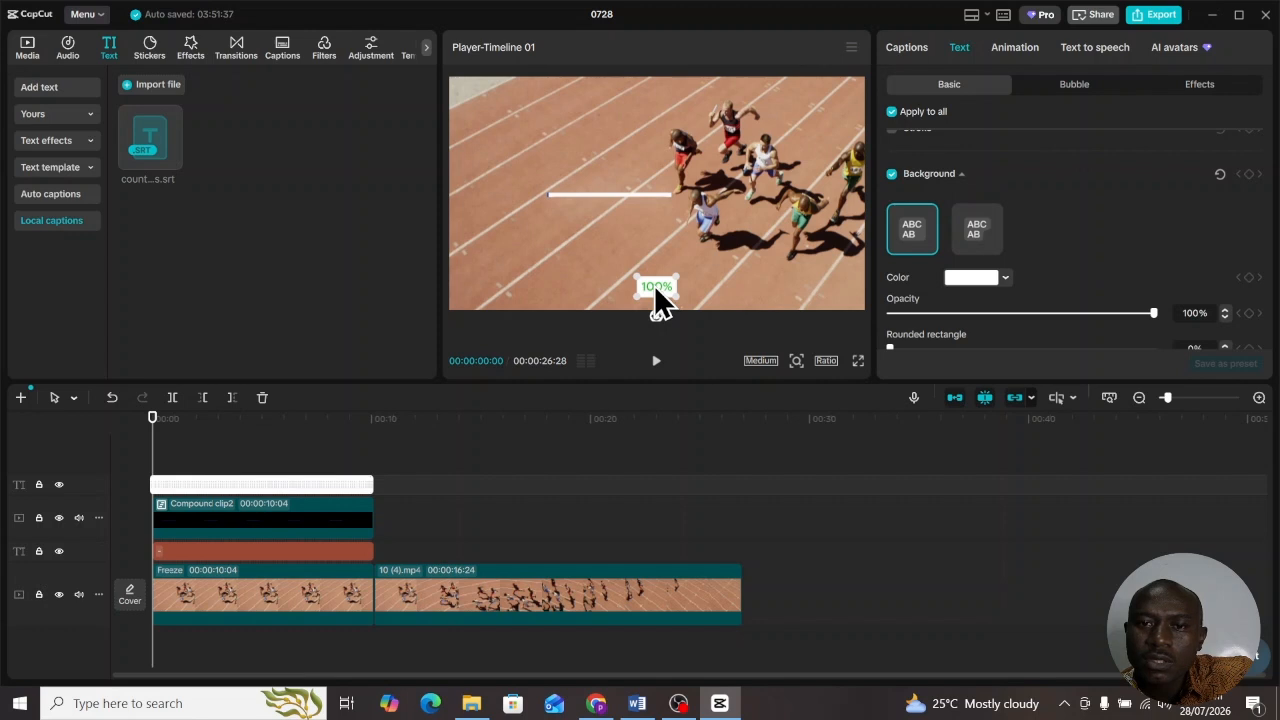
left_click_drag(656, 288, 562, 168)
scroll(985, 212, "up", 5)
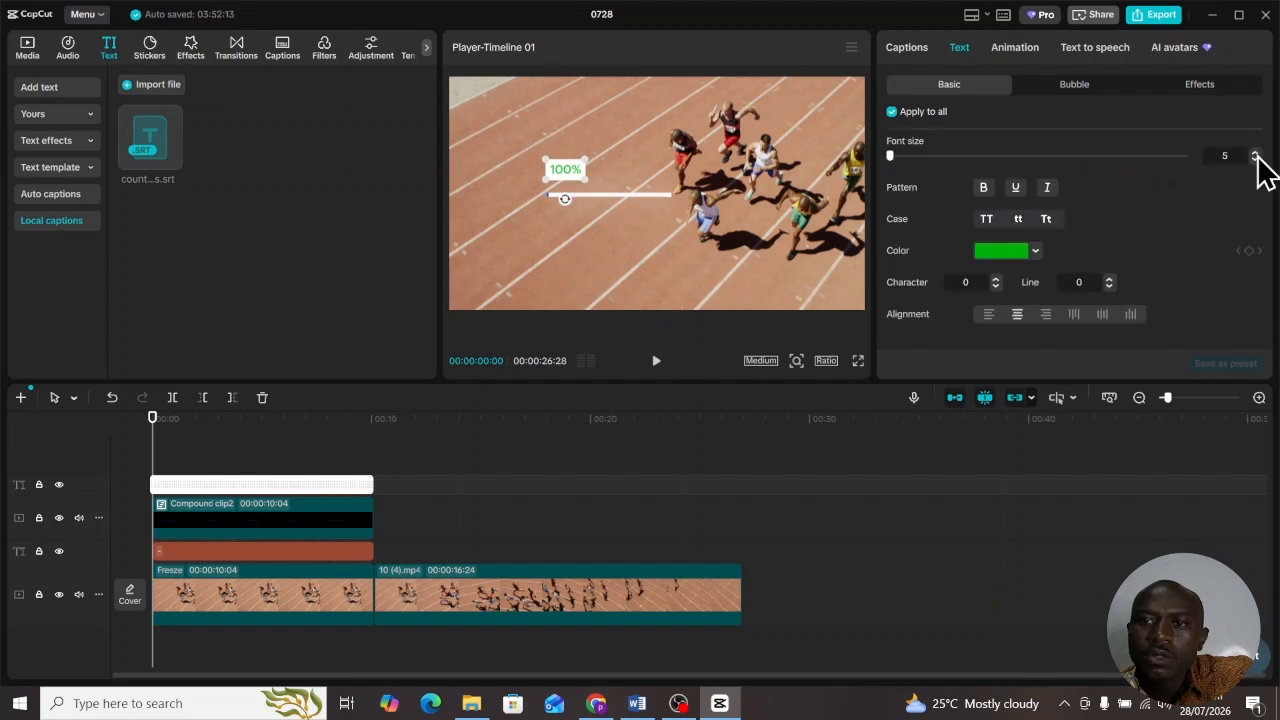
left_click(1256, 153)
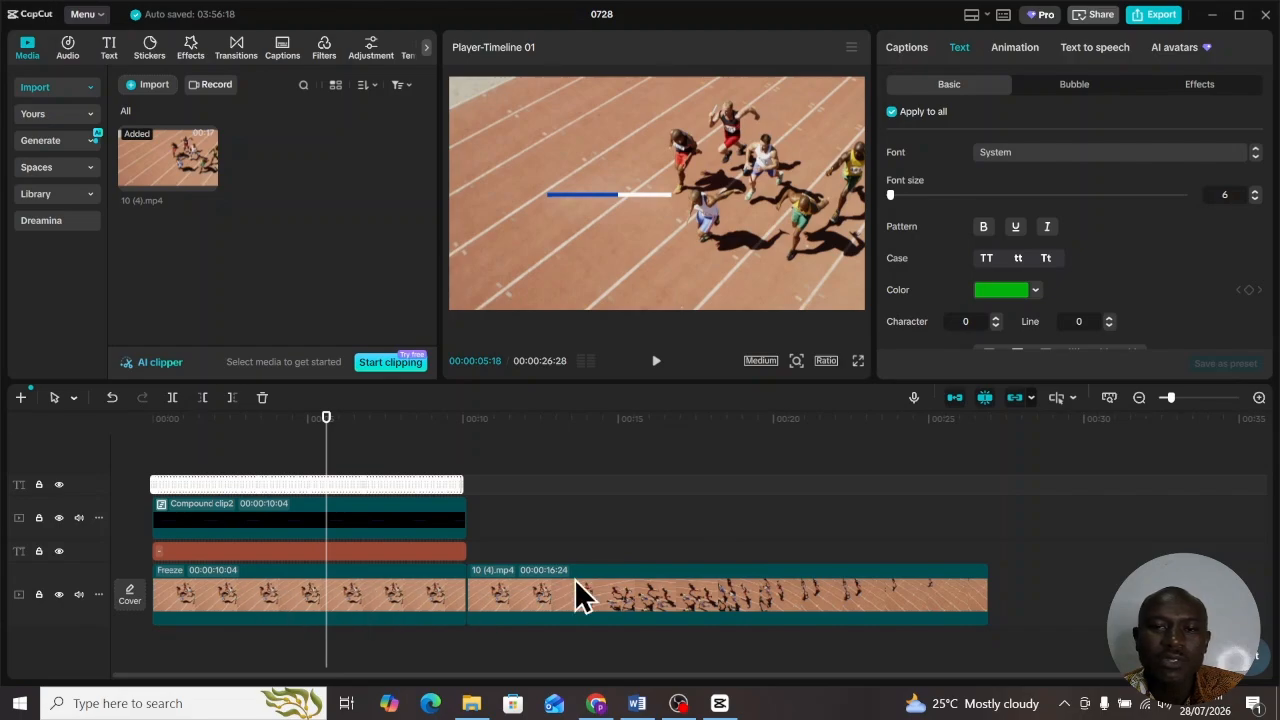
key("ctrl+shift+f")
key("space")
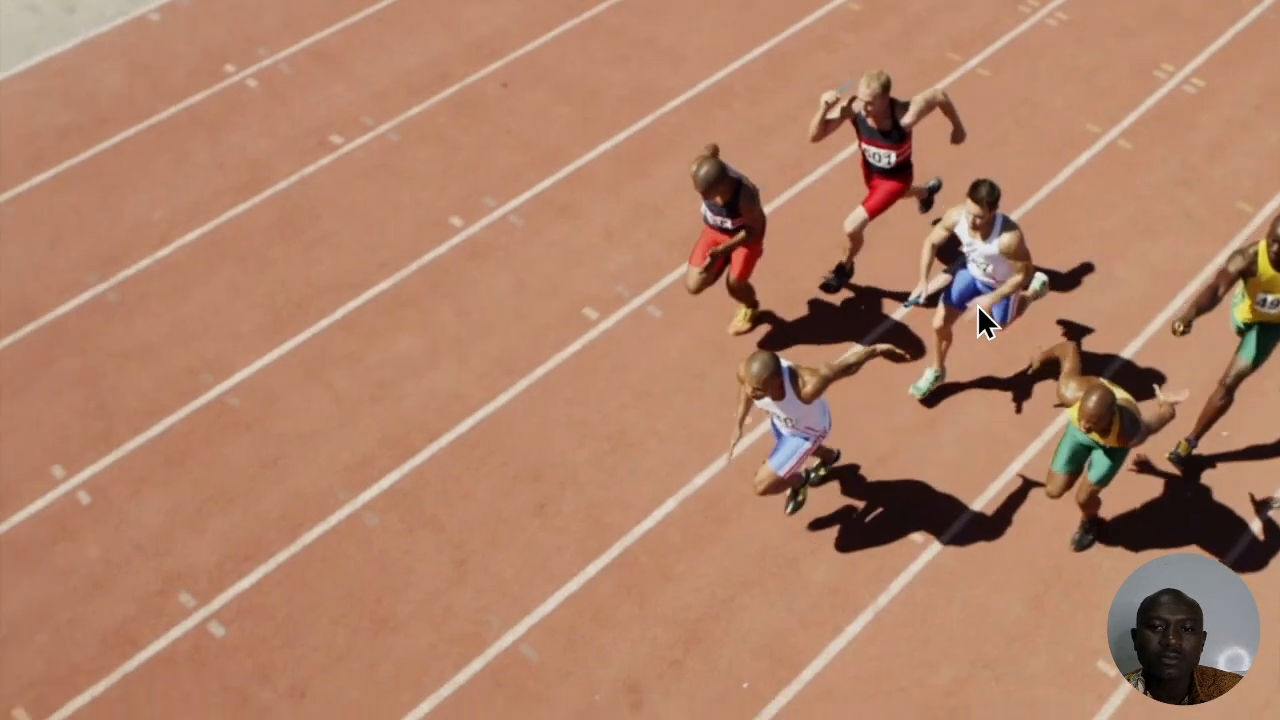
key("Escape")
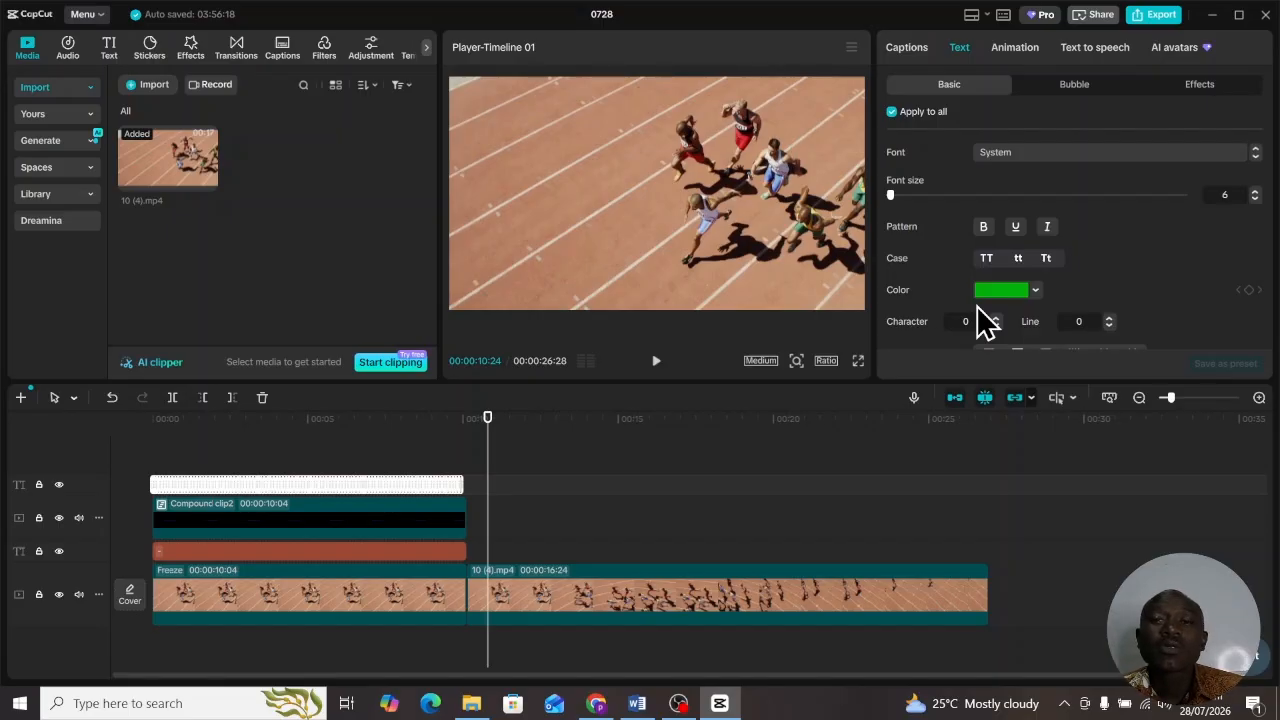